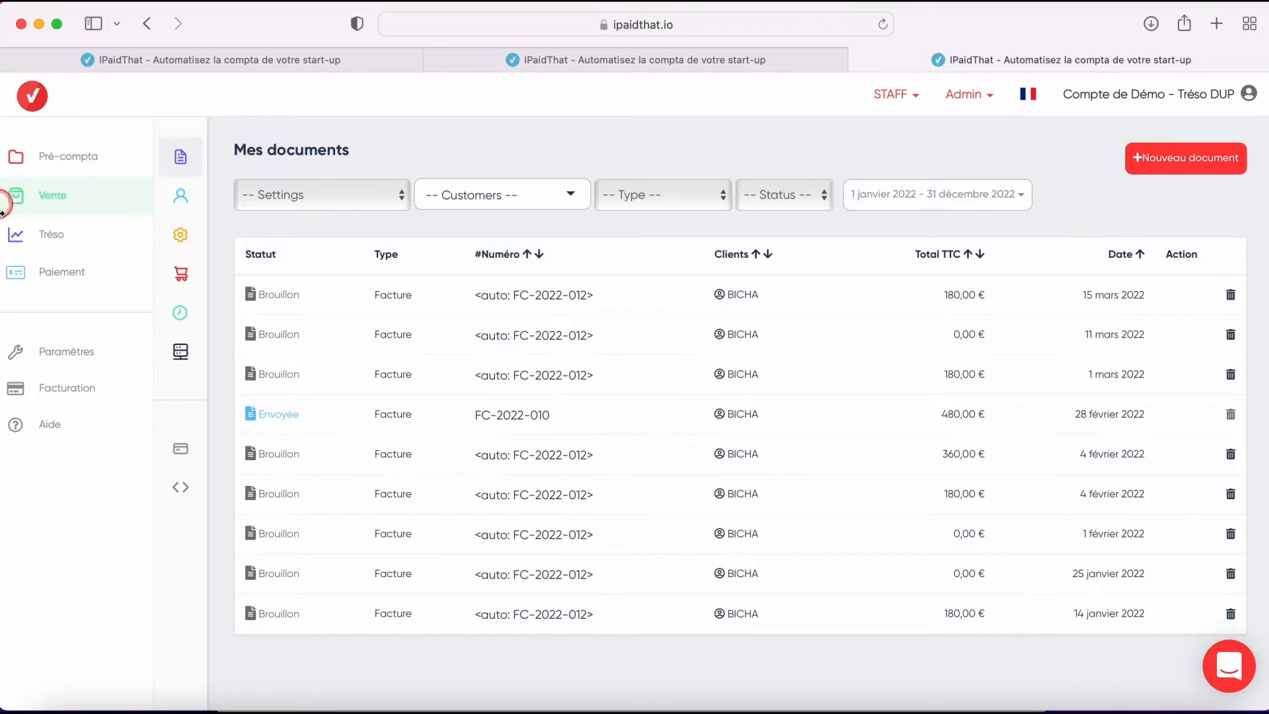
- Open the sales settings and the configuration profile Compte de Démo - Tréso DUP
{"action": "mouse_move", "coordinate": [187, 249]}
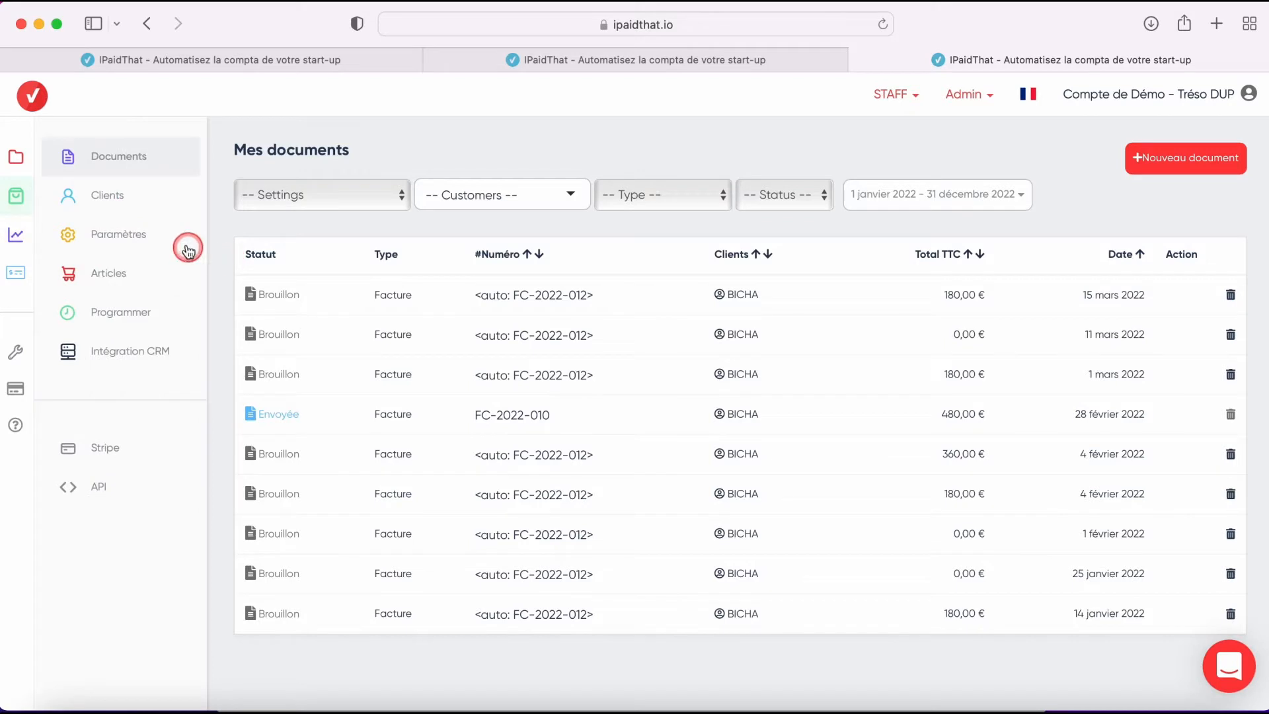
{"action": "left_click", "coordinate": [148, 236]}
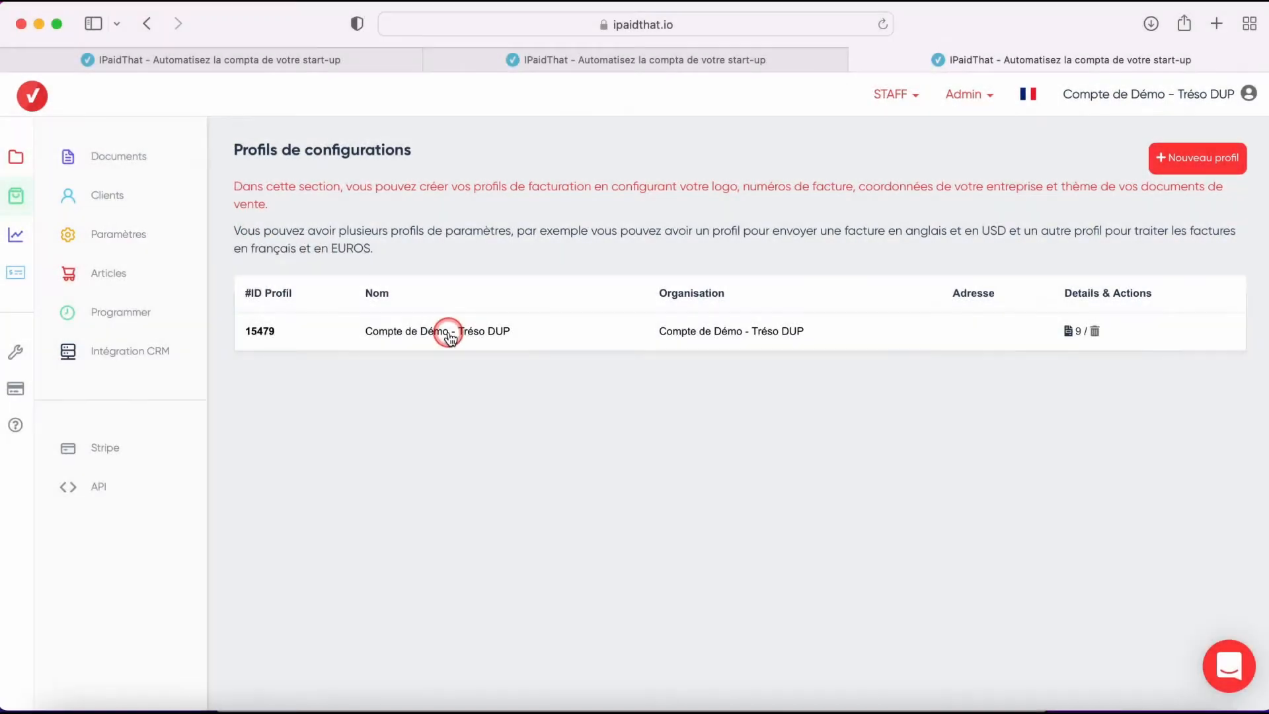
{"action": "left_click", "coordinate": [449, 335]}
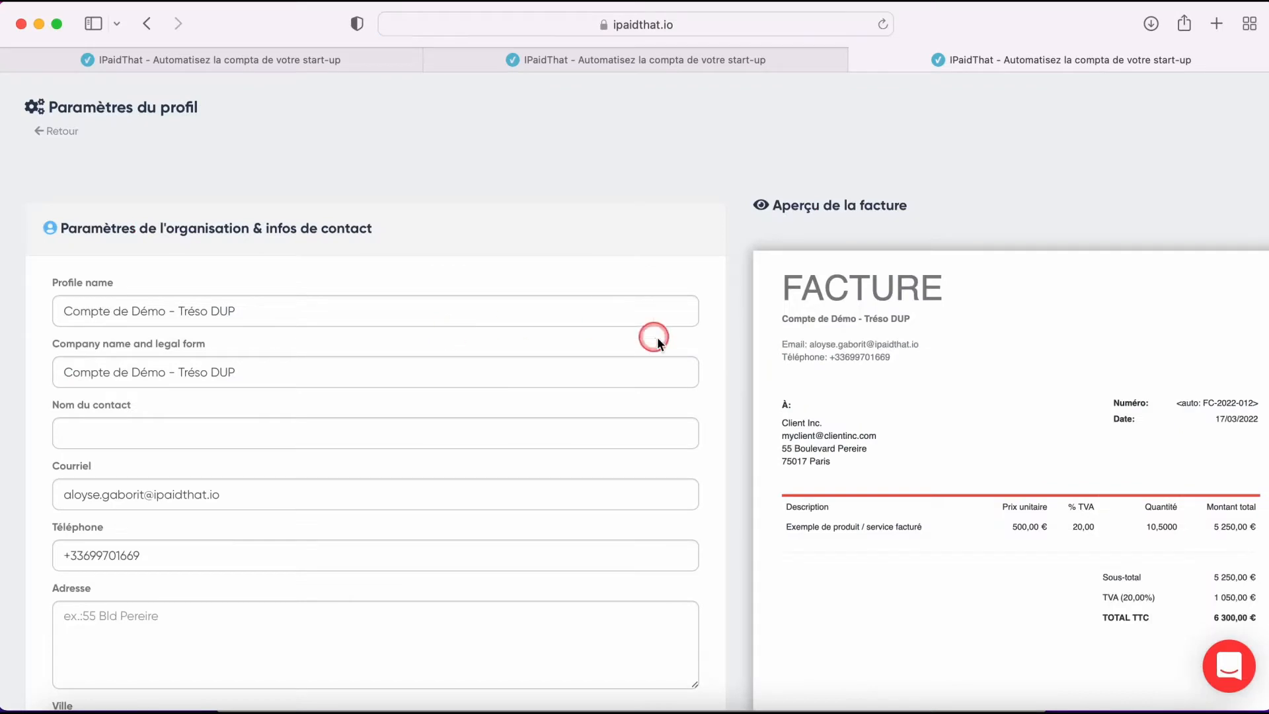
- Review the profile's organisation, contact, accounting and theme settings, including the invoice style options
{"action": "scroll", "coordinate": [706, 340], "scroll_direction": "down", "scroll_amount": 3}
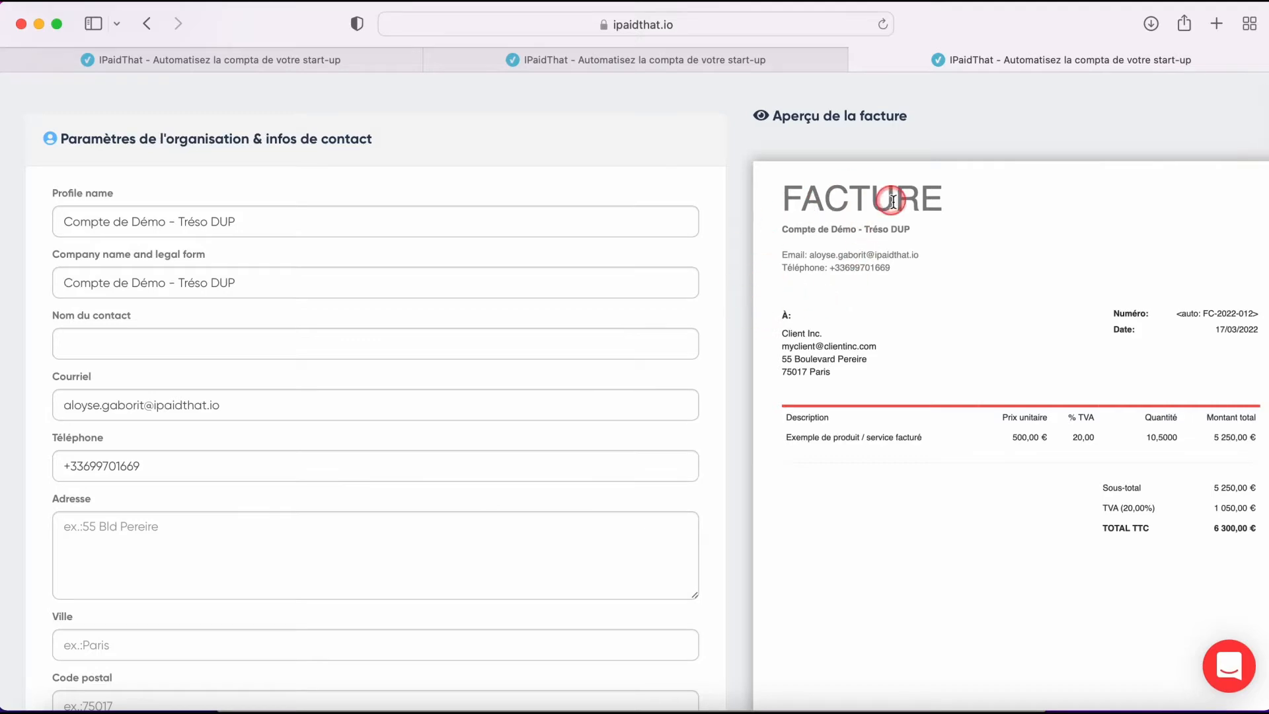
{"action": "scroll", "coordinate": [719, 312], "scroll_direction": "down", "scroll_amount": 10}
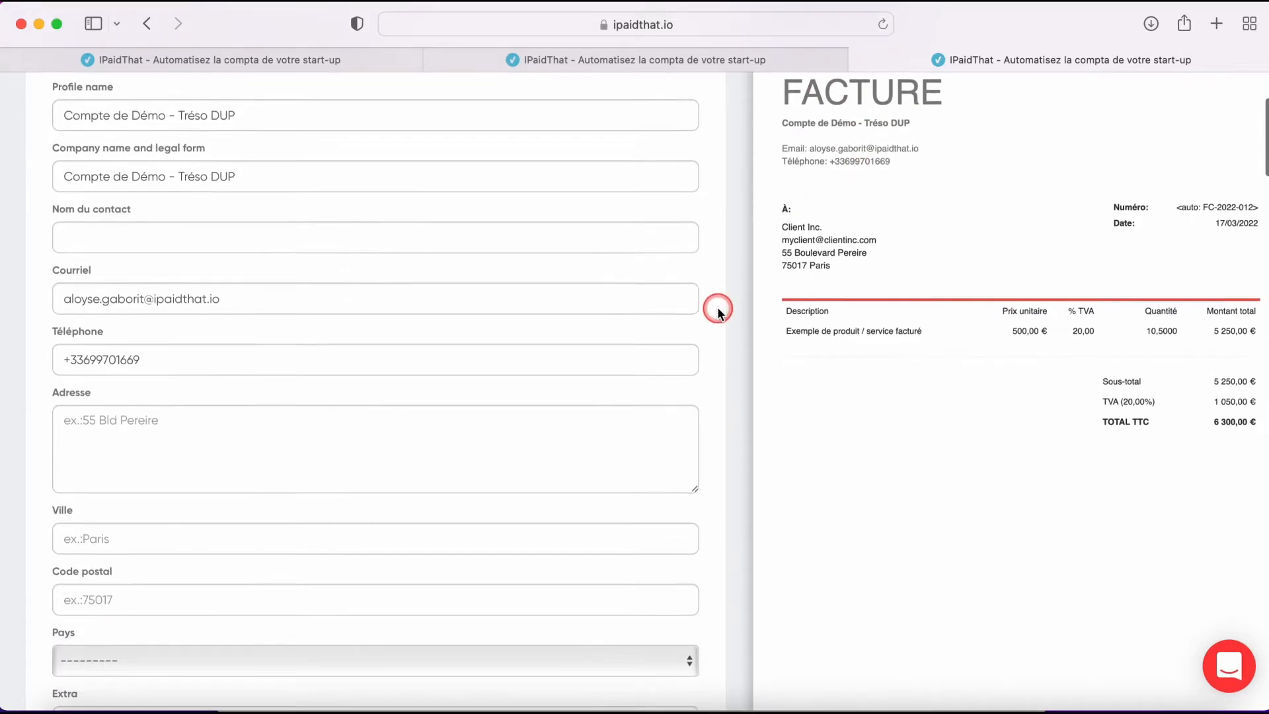
{"action": "scroll", "coordinate": [719, 312], "scroll_direction": "down", "scroll_amount": 20}
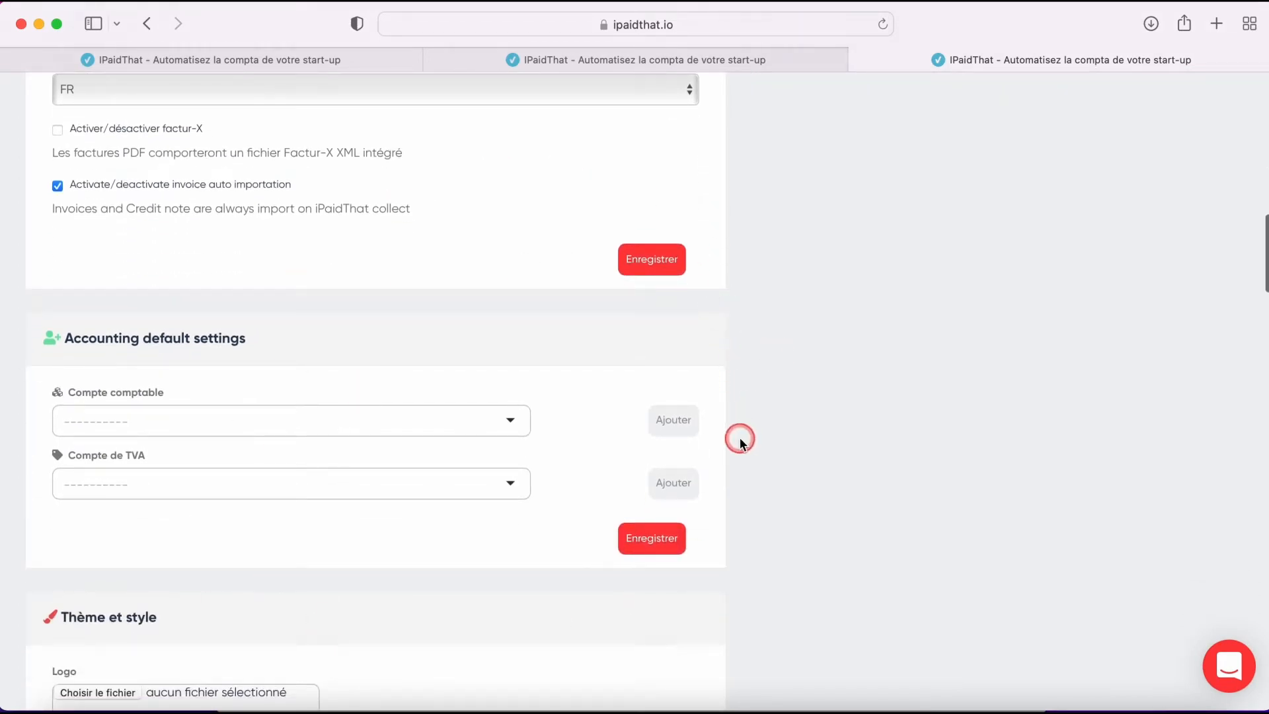
{"action": "scroll", "coordinate": [739, 438], "scroll_direction": "down", "scroll_amount": 8}
{"action": "scroll", "coordinate": [740, 438], "scroll_direction": "down", "scroll_amount": 2}
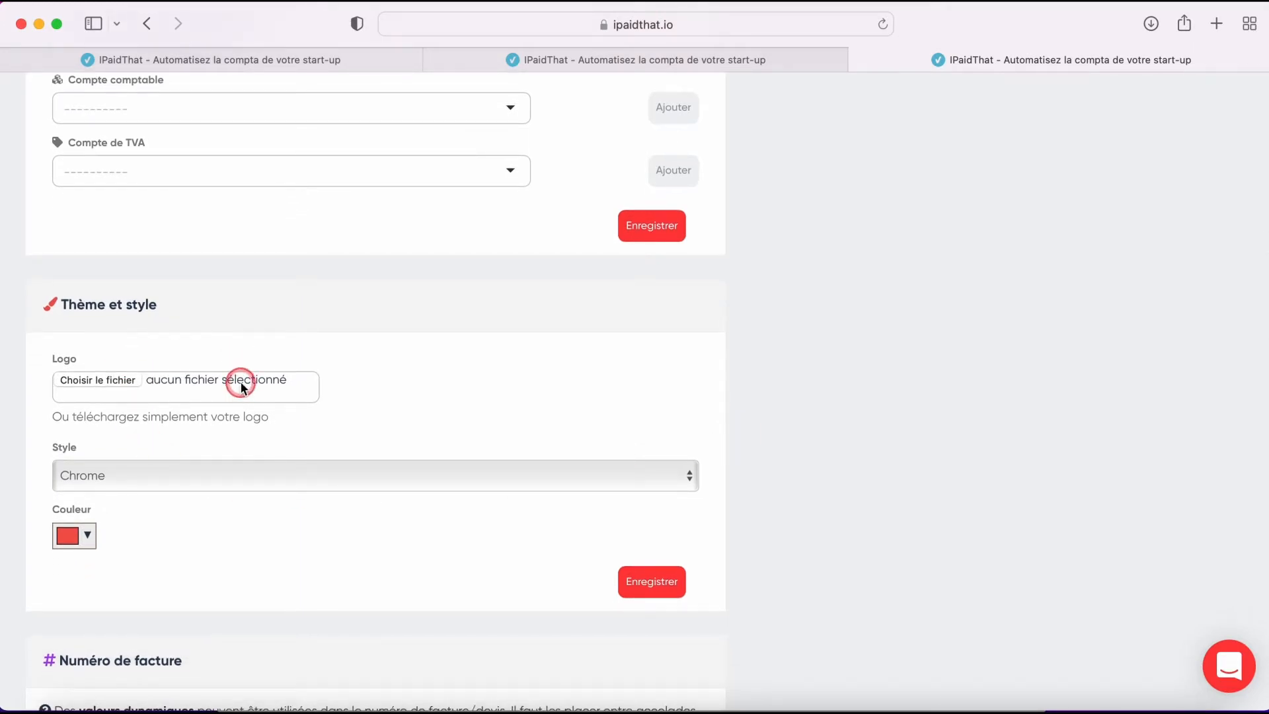
{"action": "left_click", "coordinate": [332, 465]}
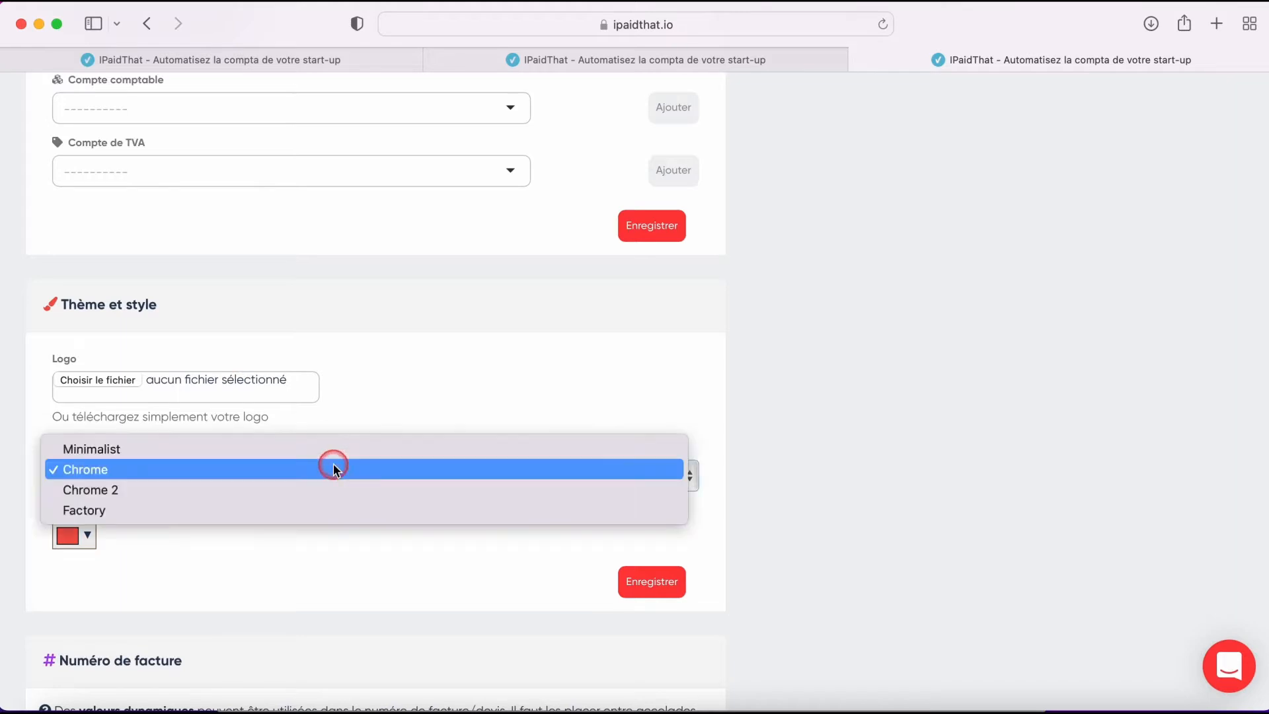
{"action": "left_click", "coordinate": [437, 403]}
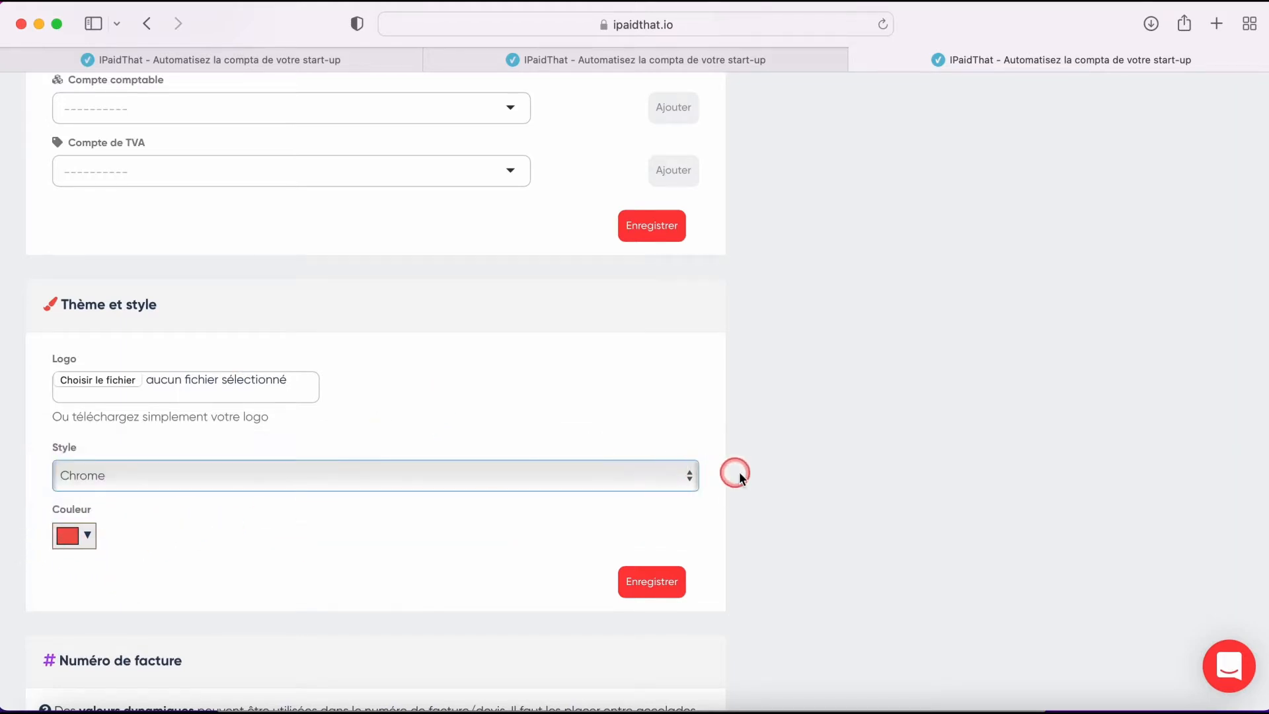
- Review the invoice numbering settings, including the format, number digits and counter start field
{"action": "scroll", "coordinate": [754, 471], "scroll_direction": "down", "scroll_amount": 6}
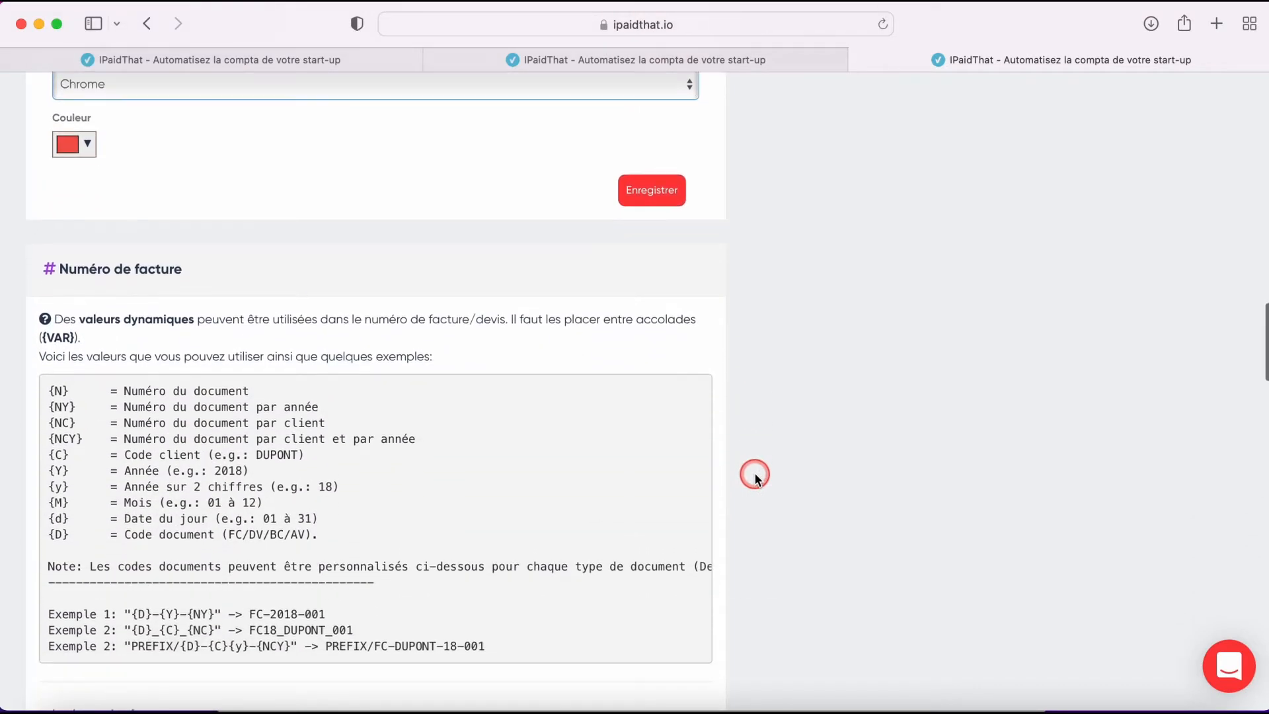
{"action": "scroll", "coordinate": [755, 471], "scroll_direction": "down", "scroll_amount": 3}
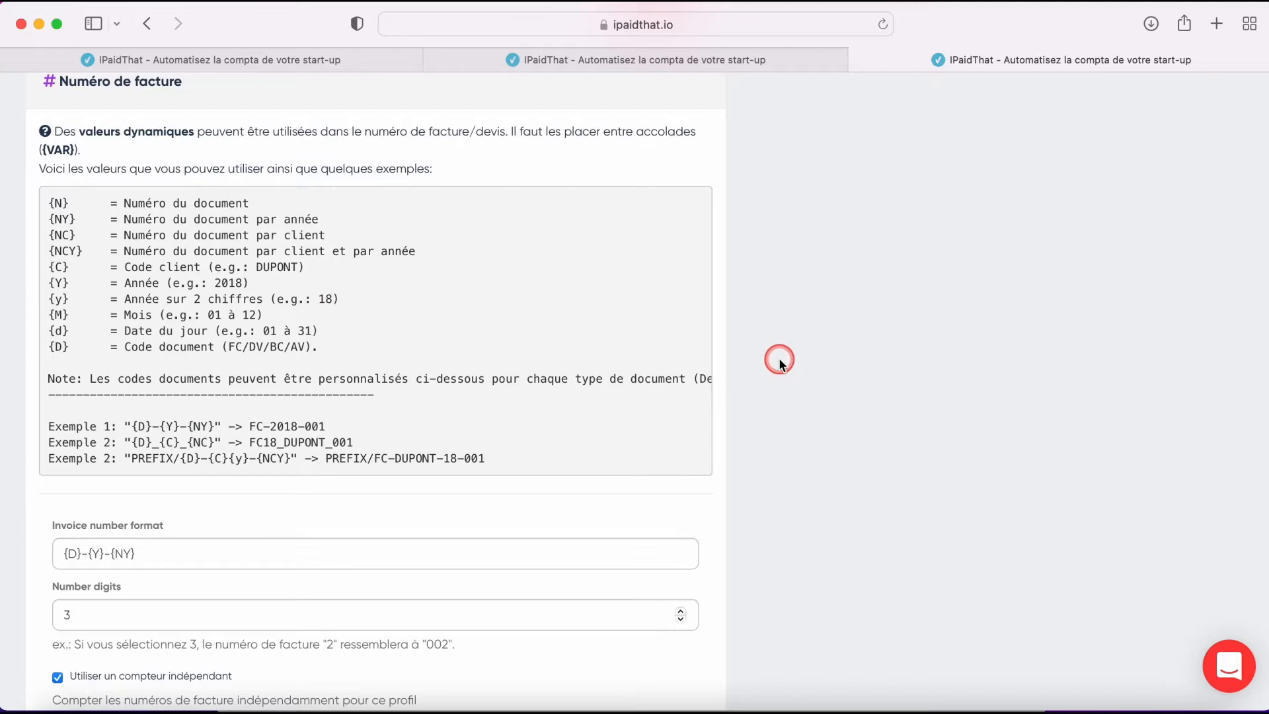
{"action": "scroll", "coordinate": [779, 358], "scroll_direction": "down", "scroll_amount": 3}
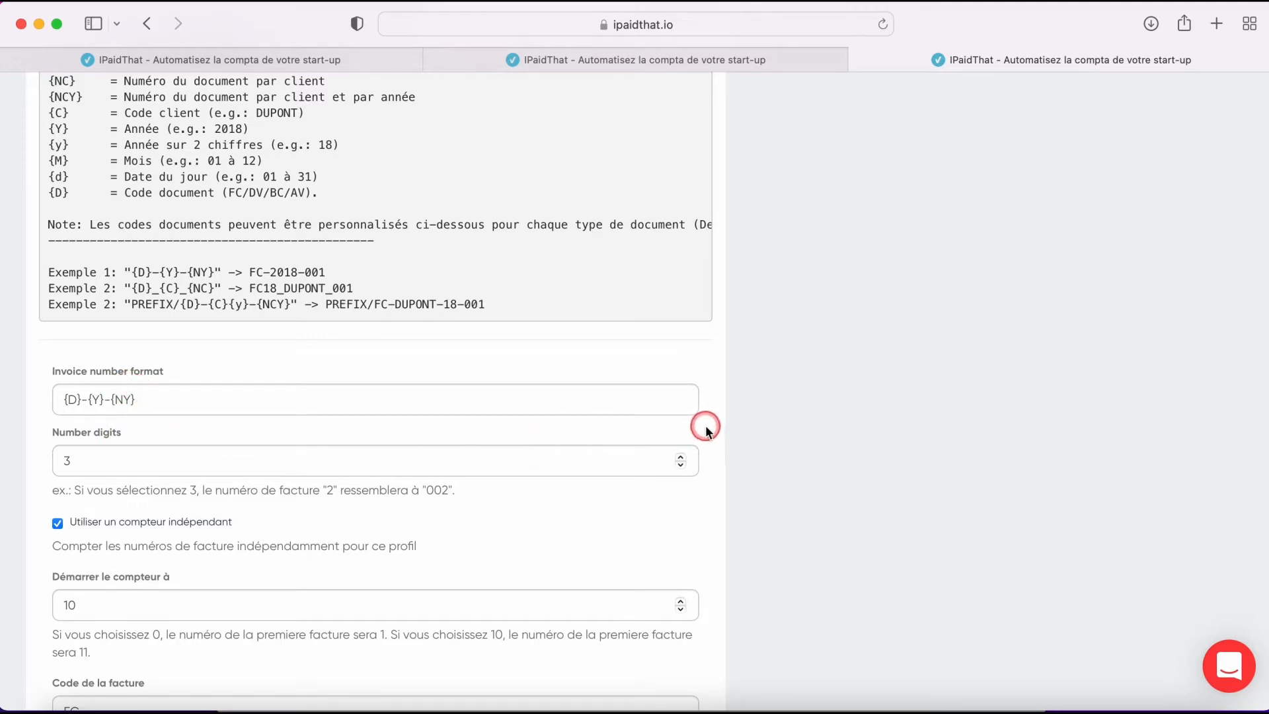
{"action": "scroll", "coordinate": [706, 428], "scroll_direction": "down", "scroll_amount": 3}
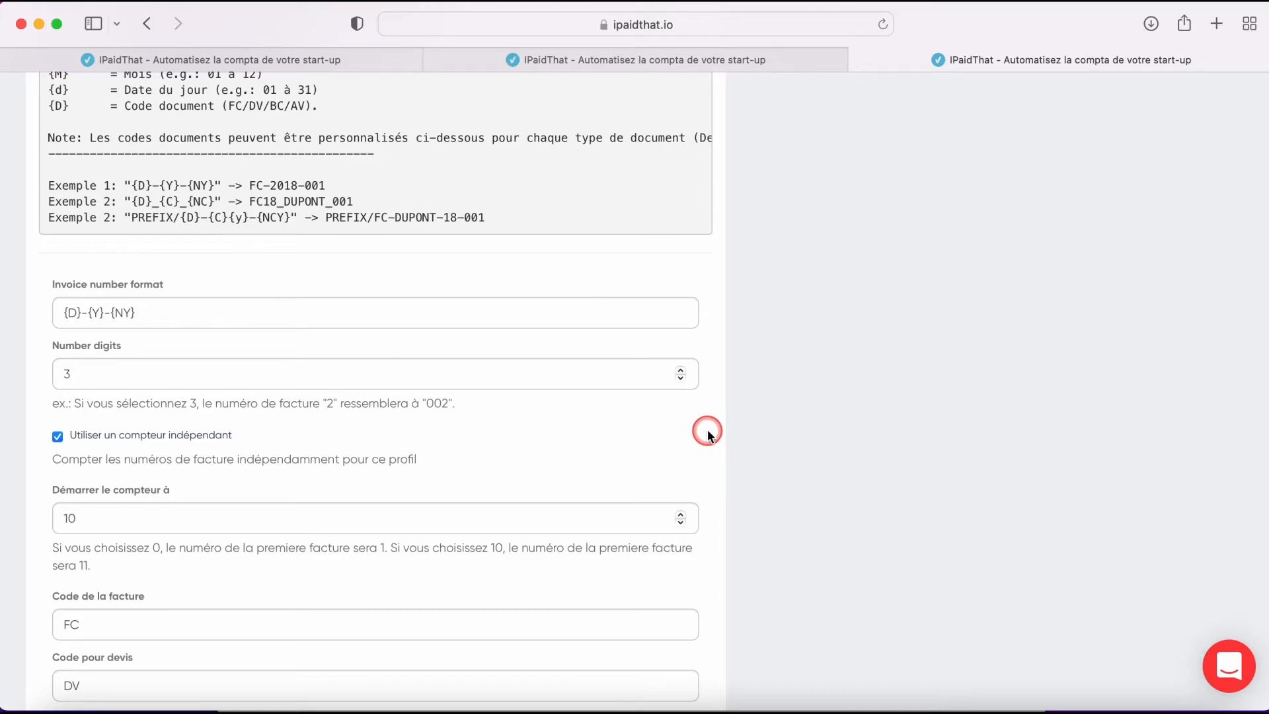
{"action": "scroll", "coordinate": [707, 430], "scroll_direction": "down", "scroll_amount": 1}
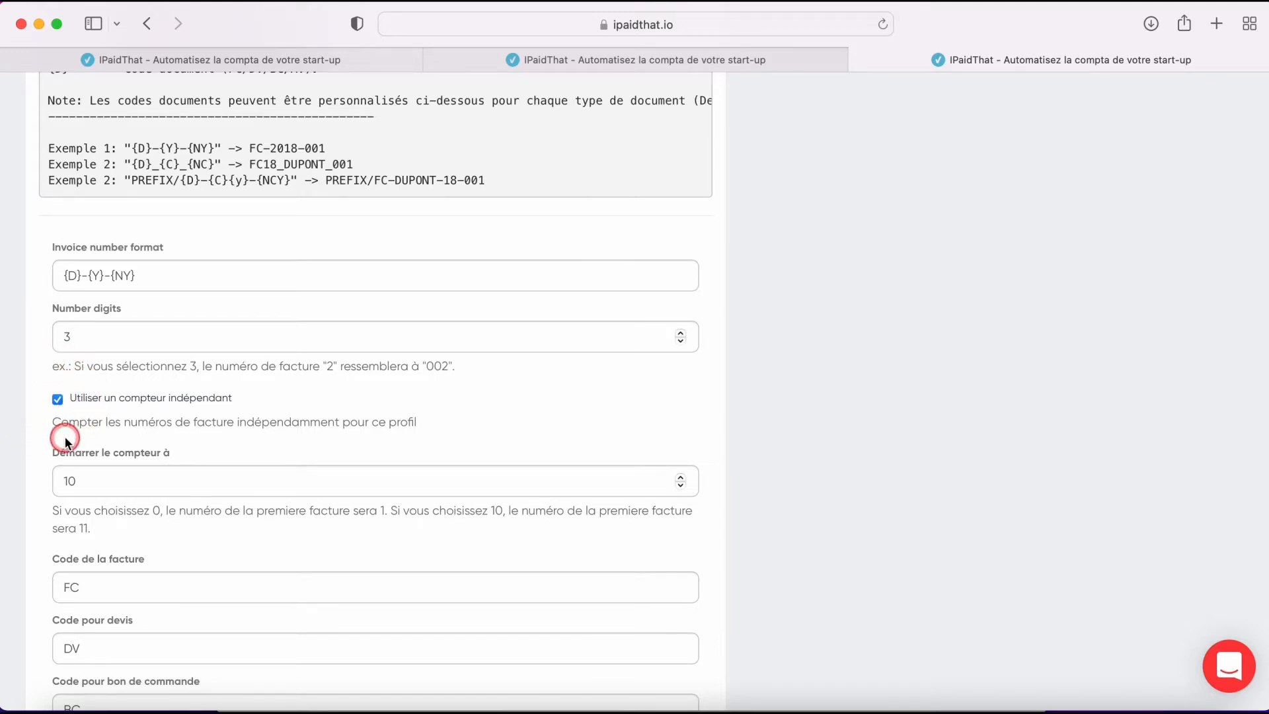
{"action": "left_click", "coordinate": [109, 483]}
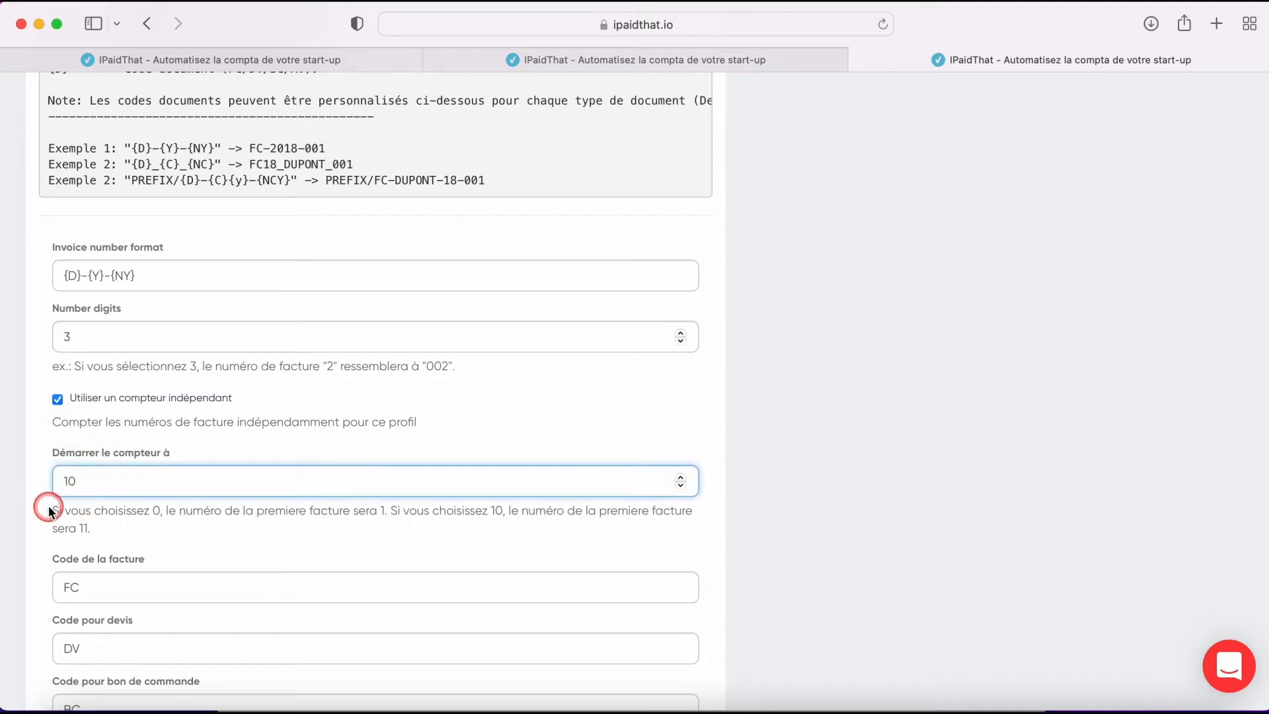
{"action": "left_click", "coordinate": [715, 482]}
- Review the document codes, payment terms and the default and reminder email templates
{"action": "scroll", "coordinate": [716, 482], "scroll_direction": "down", "scroll_amount": 5}
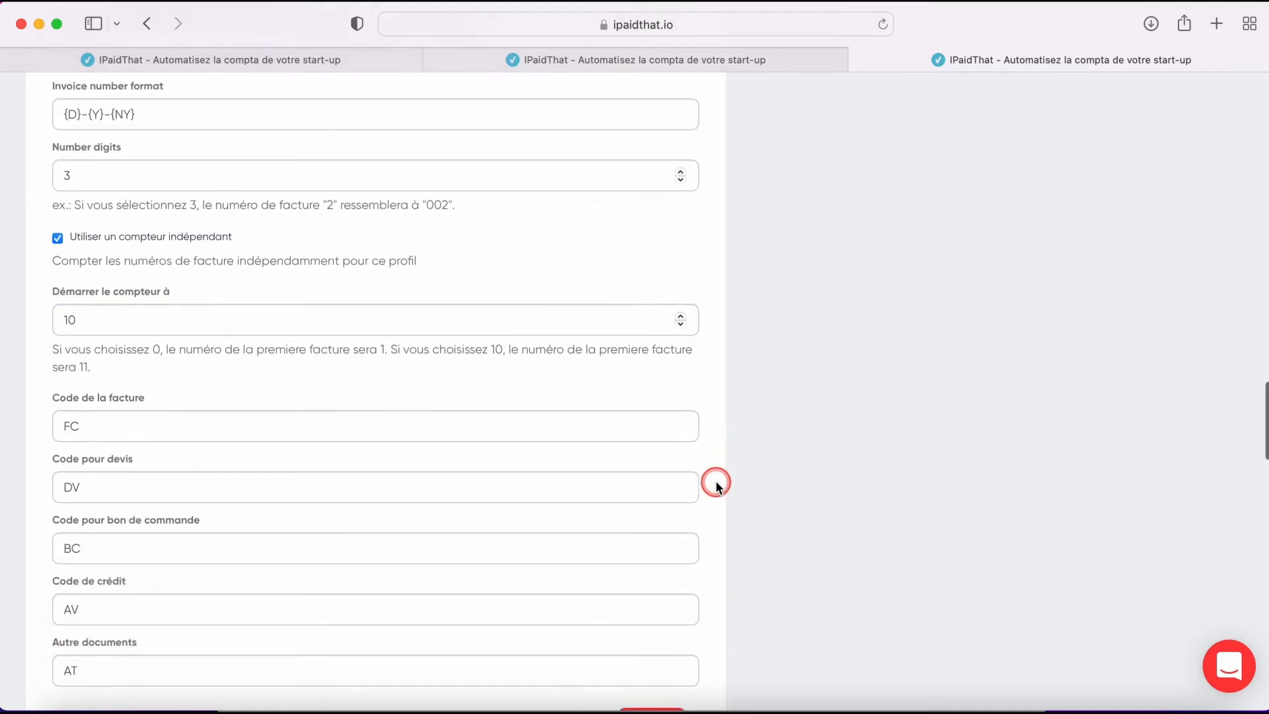
{"action": "scroll", "coordinate": [713, 529], "scroll_direction": "down", "scroll_amount": 3}
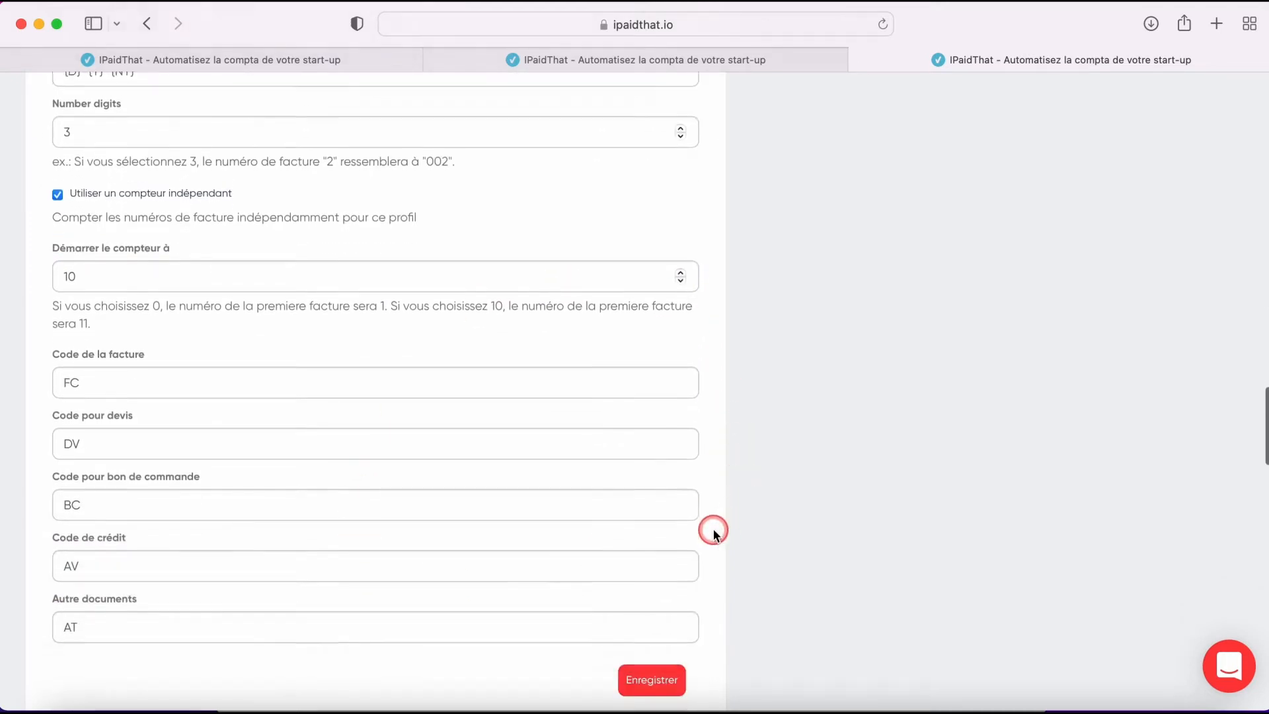
{"action": "scroll", "coordinate": [713, 532], "scroll_direction": "down", "scroll_amount": 9}
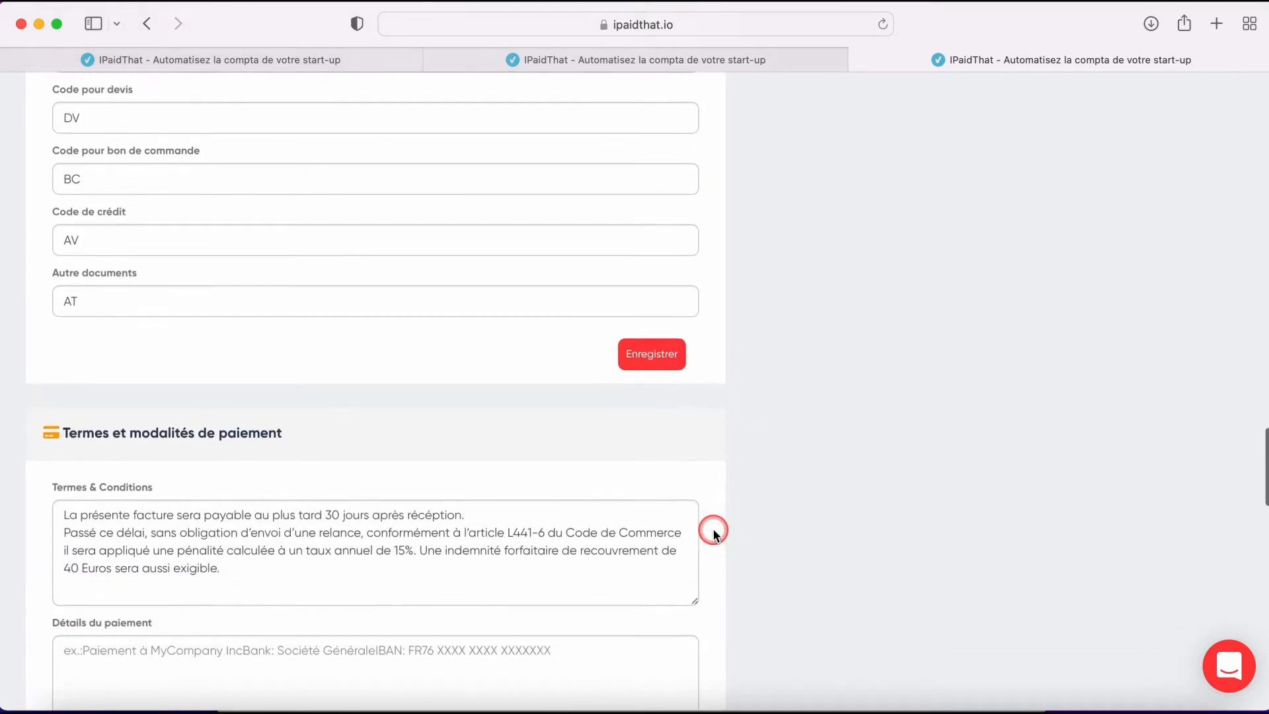
{"action": "scroll", "coordinate": [713, 533], "scroll_direction": "down", "scroll_amount": 3}
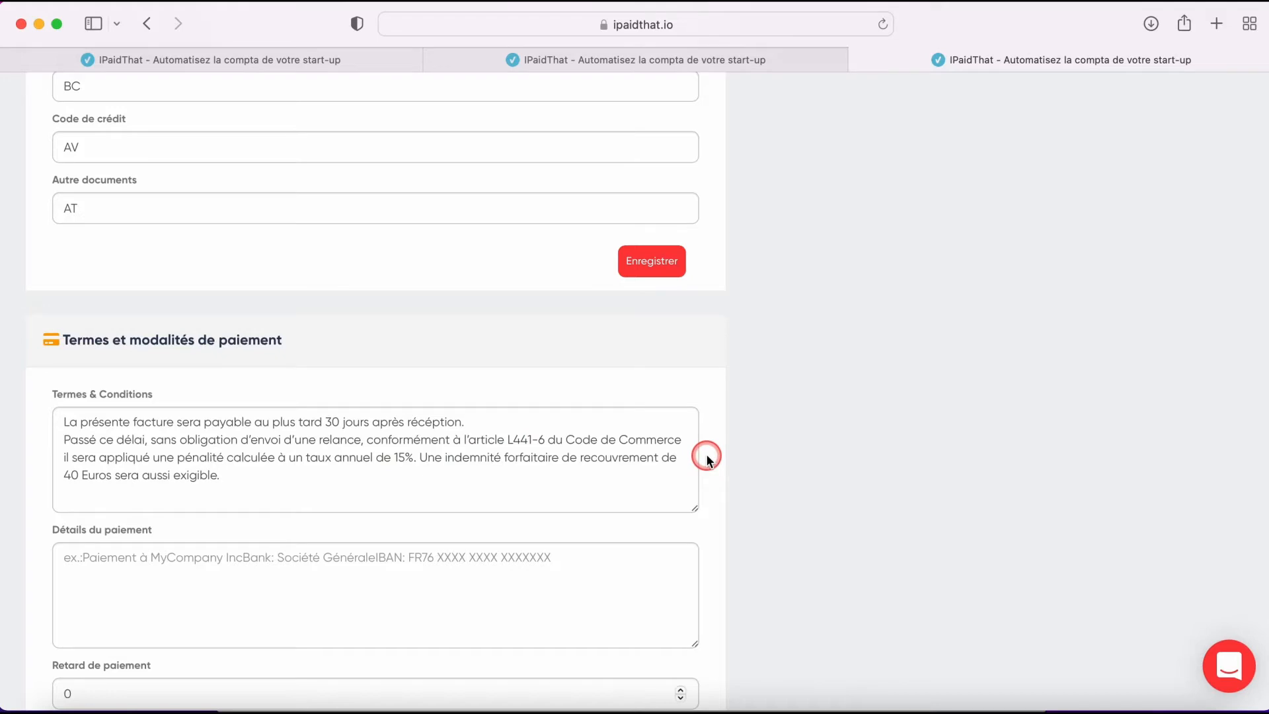
{"action": "scroll", "coordinate": [706, 458], "scroll_direction": "down", "scroll_amount": 6}
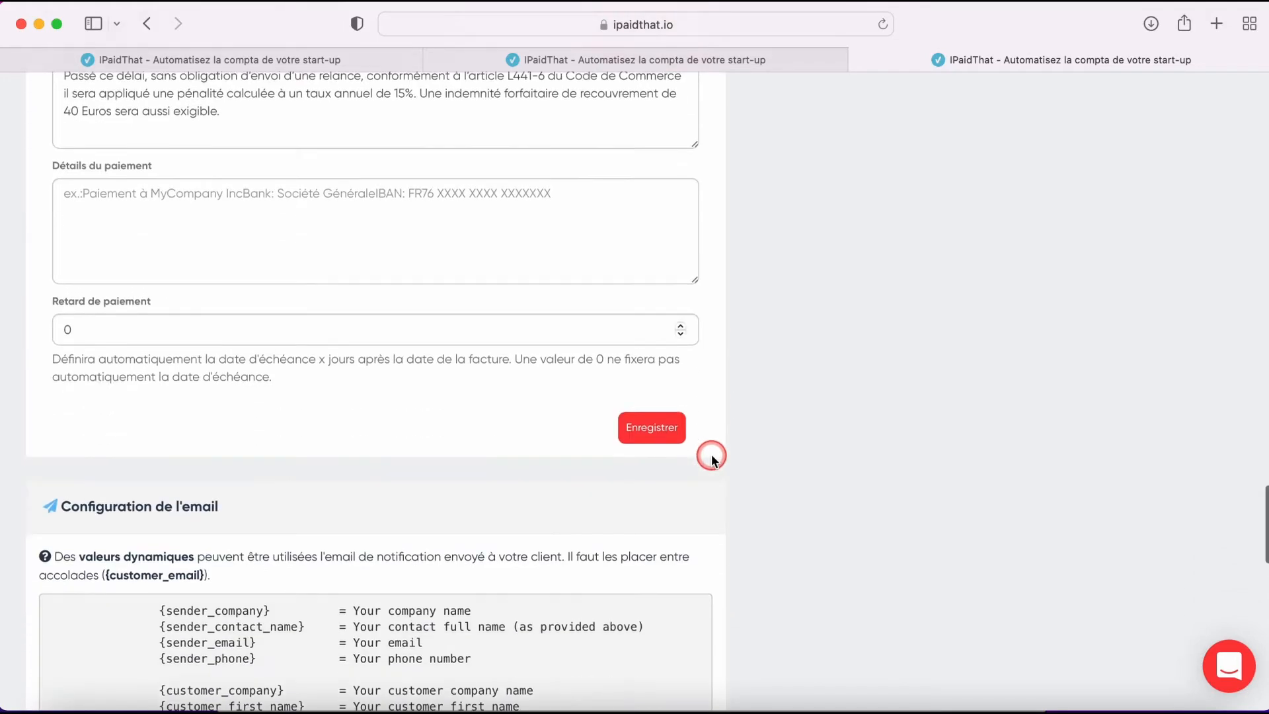
{"action": "scroll", "coordinate": [711, 458], "scroll_direction": "down", "scroll_amount": 7}
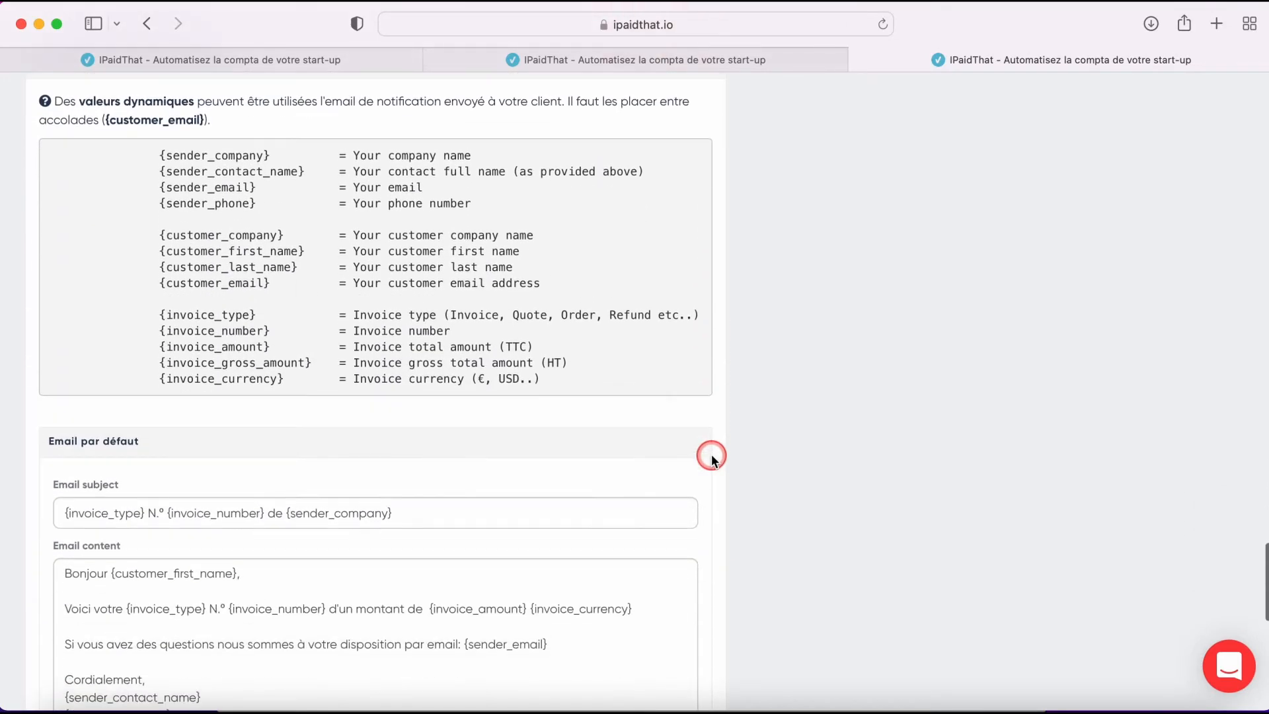
{"action": "scroll", "coordinate": [711, 456], "scroll_direction": "down", "scroll_amount": 3}
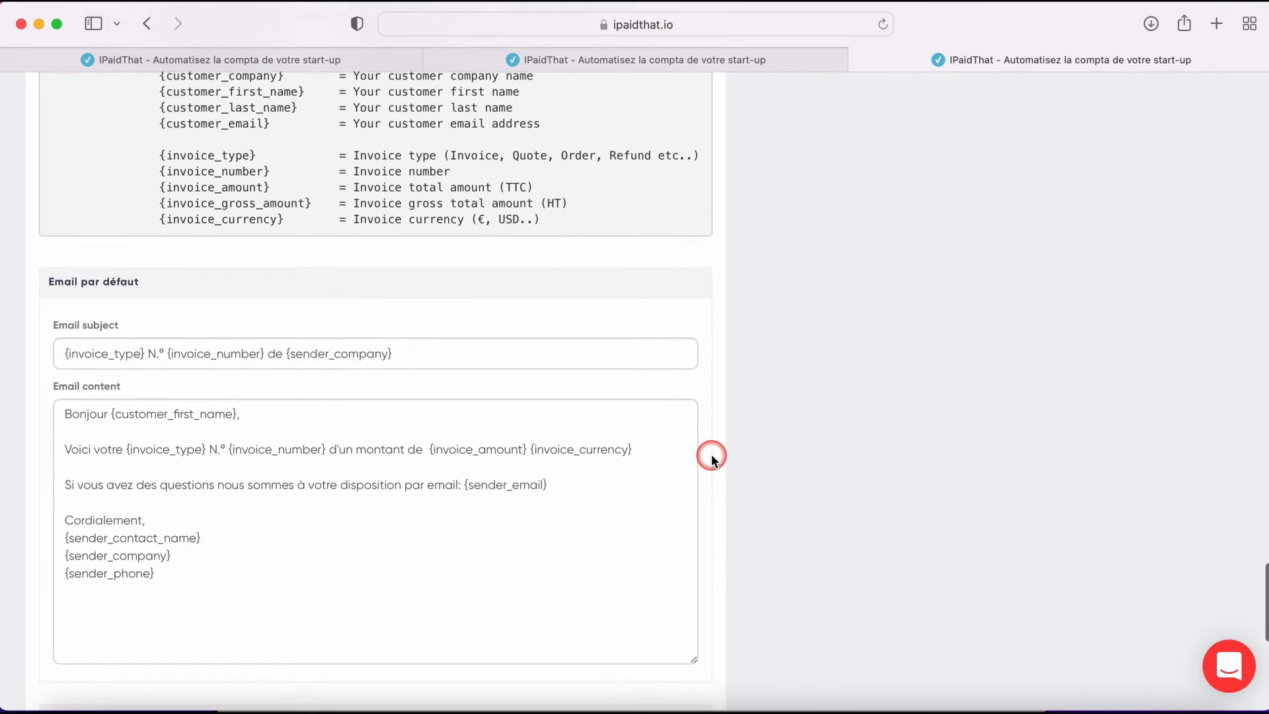
{"action": "scroll", "coordinate": [714, 405], "scroll_direction": "down", "scroll_amount": 5}
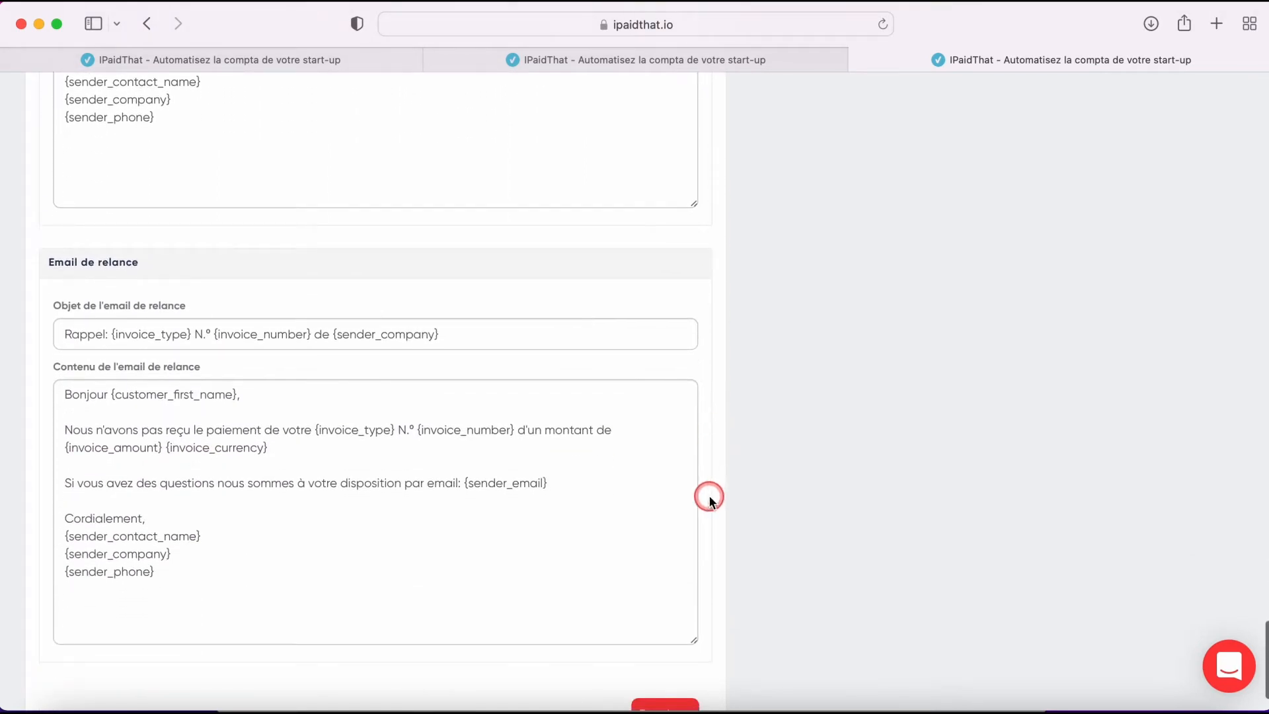
{"action": "scroll", "coordinate": [708, 495], "scroll_direction": "down", "scroll_amount": 2}
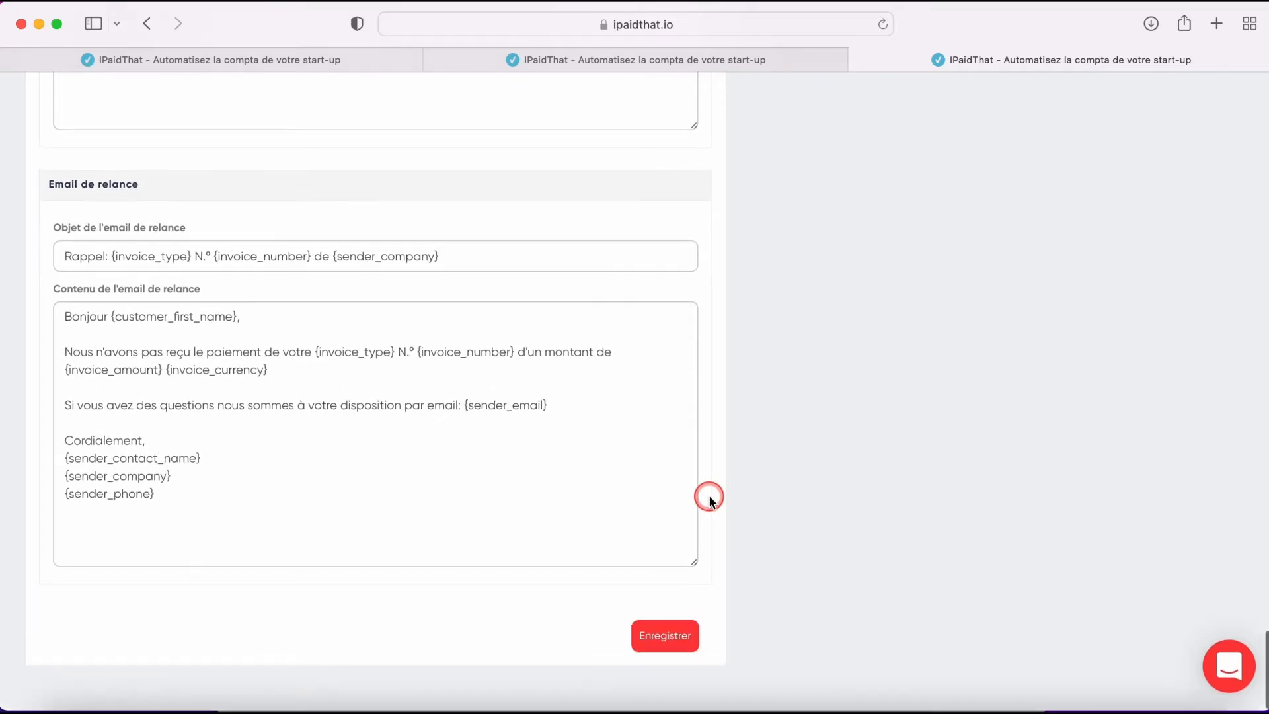
- Return from the profile settings to the configuration profiles list
{"action": "scroll", "coordinate": [708, 496], "scroll_direction": "up", "scroll_amount": 15}
{"action": "scroll", "coordinate": [708, 496], "scroll_direction": "up", "scroll_amount": 20}
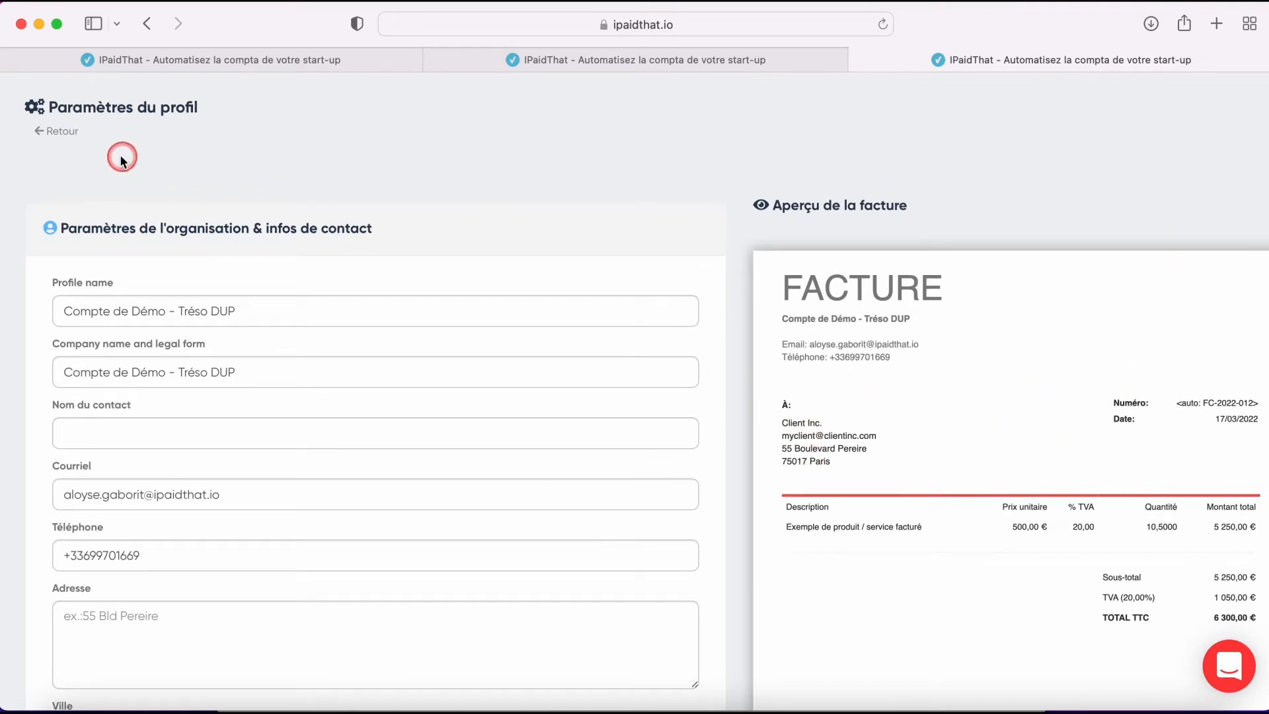
{"action": "left_click", "coordinate": [65, 144]}
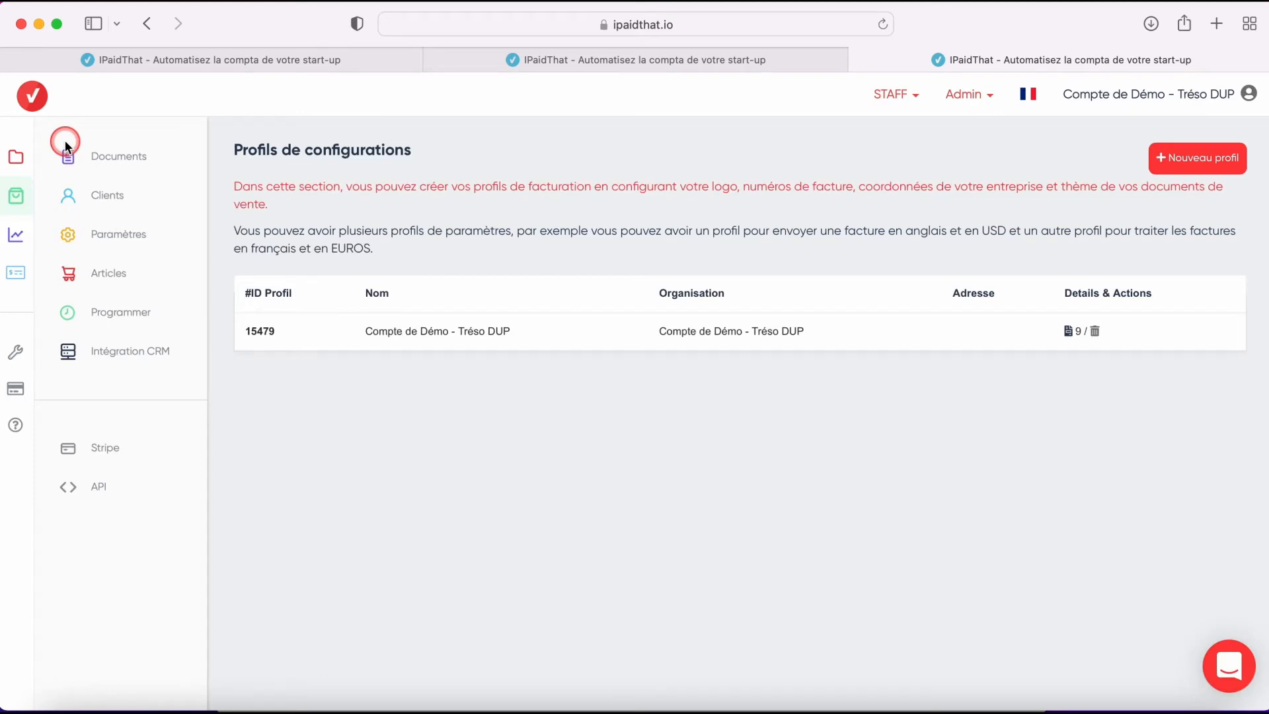
- Open the clients list and examine the new client form before closing it
{"action": "left_click", "coordinate": [113, 198]}
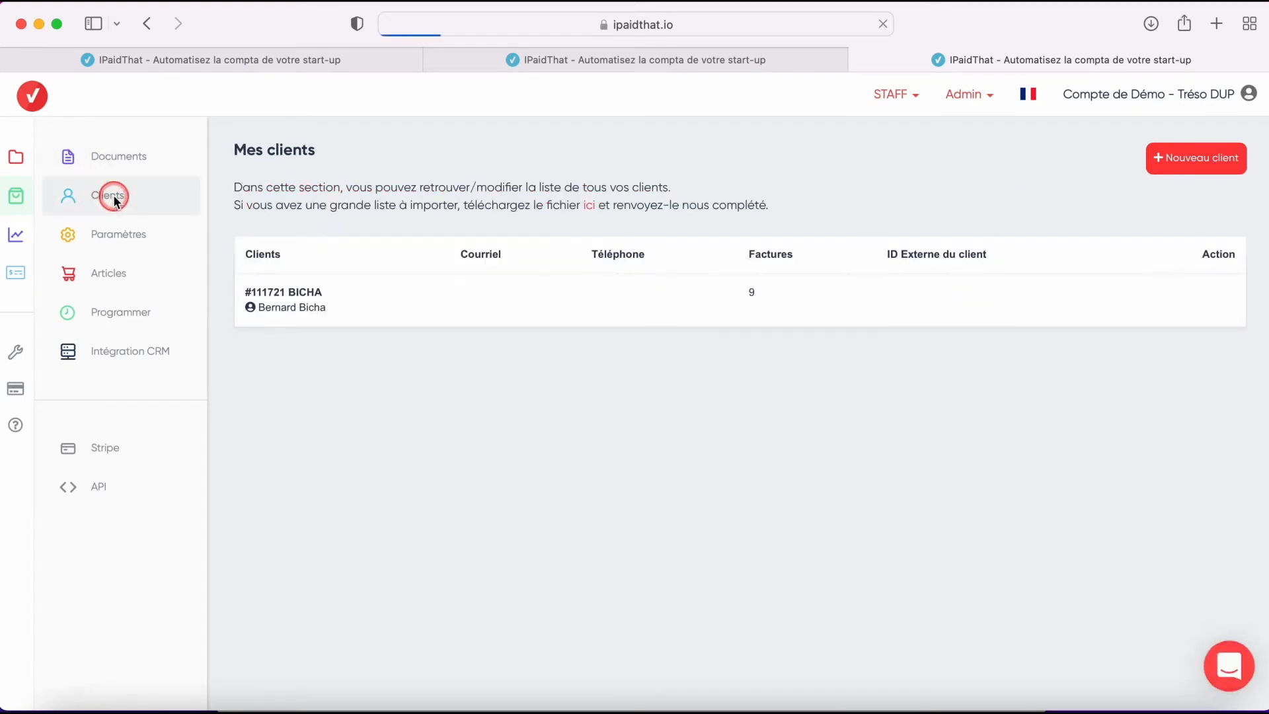
{"action": "left_click", "coordinate": [1213, 176]}
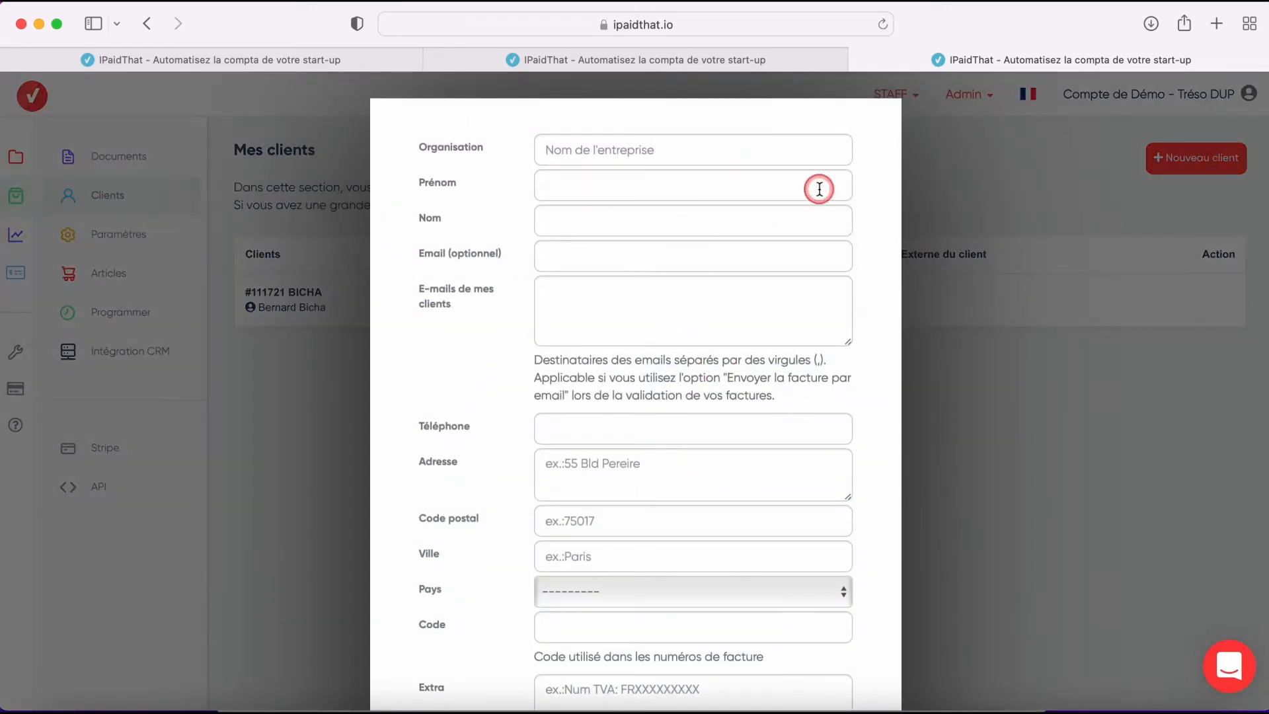
{"action": "scroll", "coordinate": [647, 373], "scroll_direction": "down", "scroll_amount": 5}
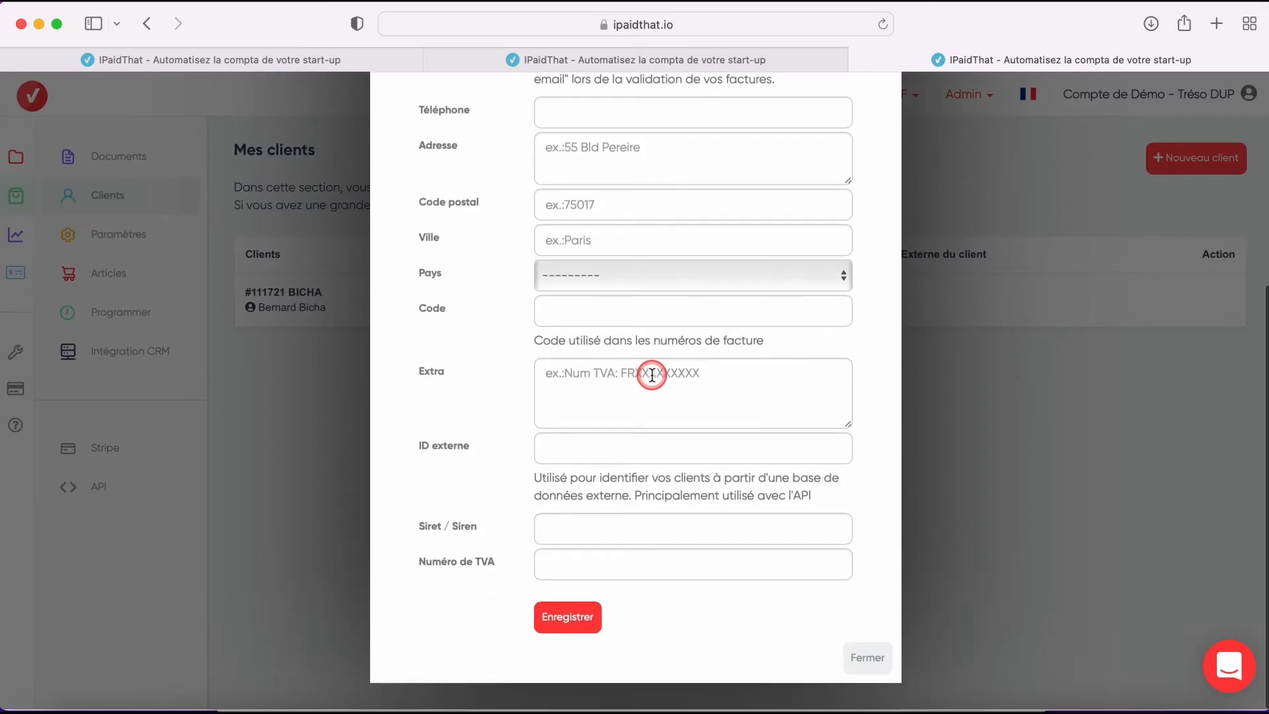
{"action": "left_click", "coordinate": [867, 668]}
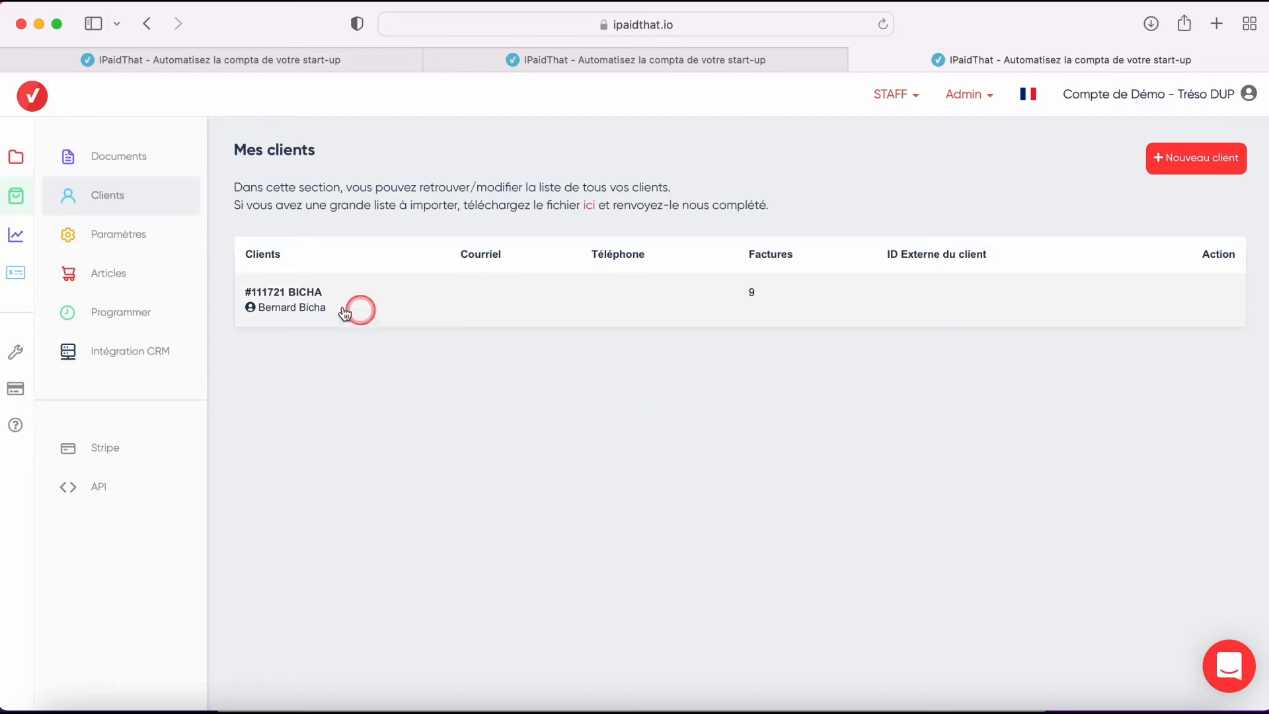
- Open the saved articles list and examine the add article form before closing it
{"action": "left_click", "coordinate": [121, 289]}
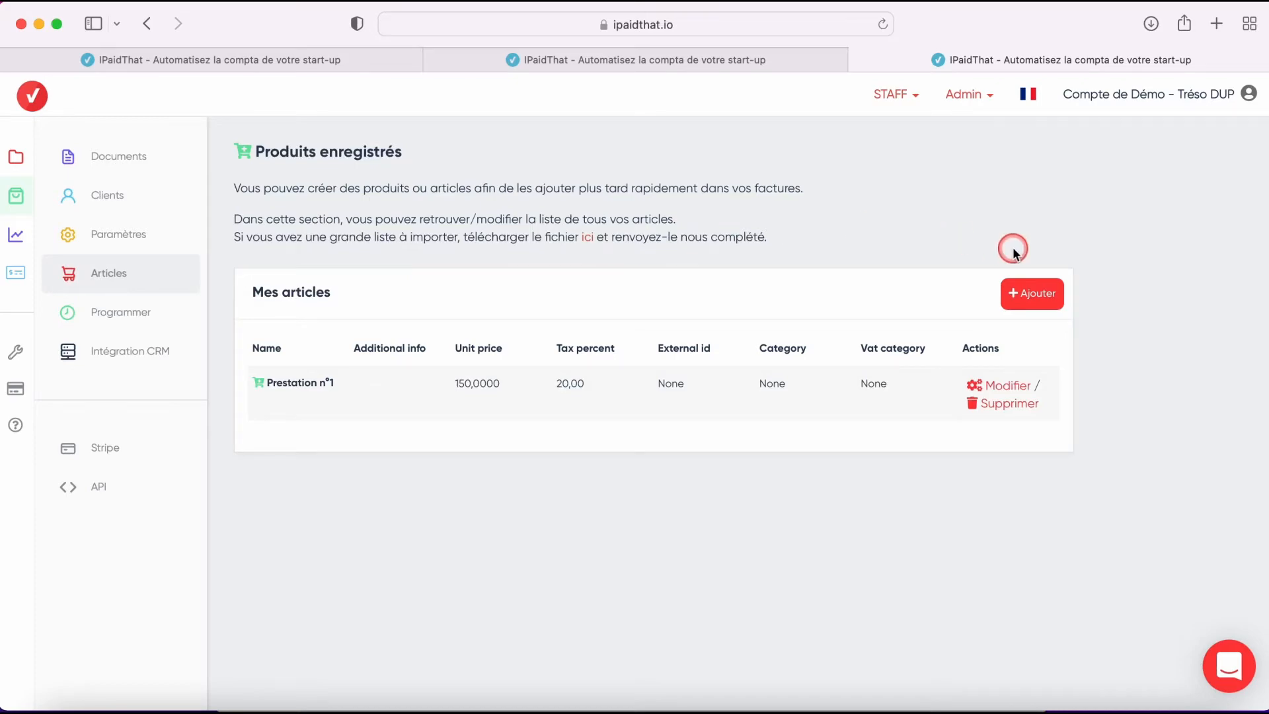
{"action": "left_click", "coordinate": [1017, 308]}
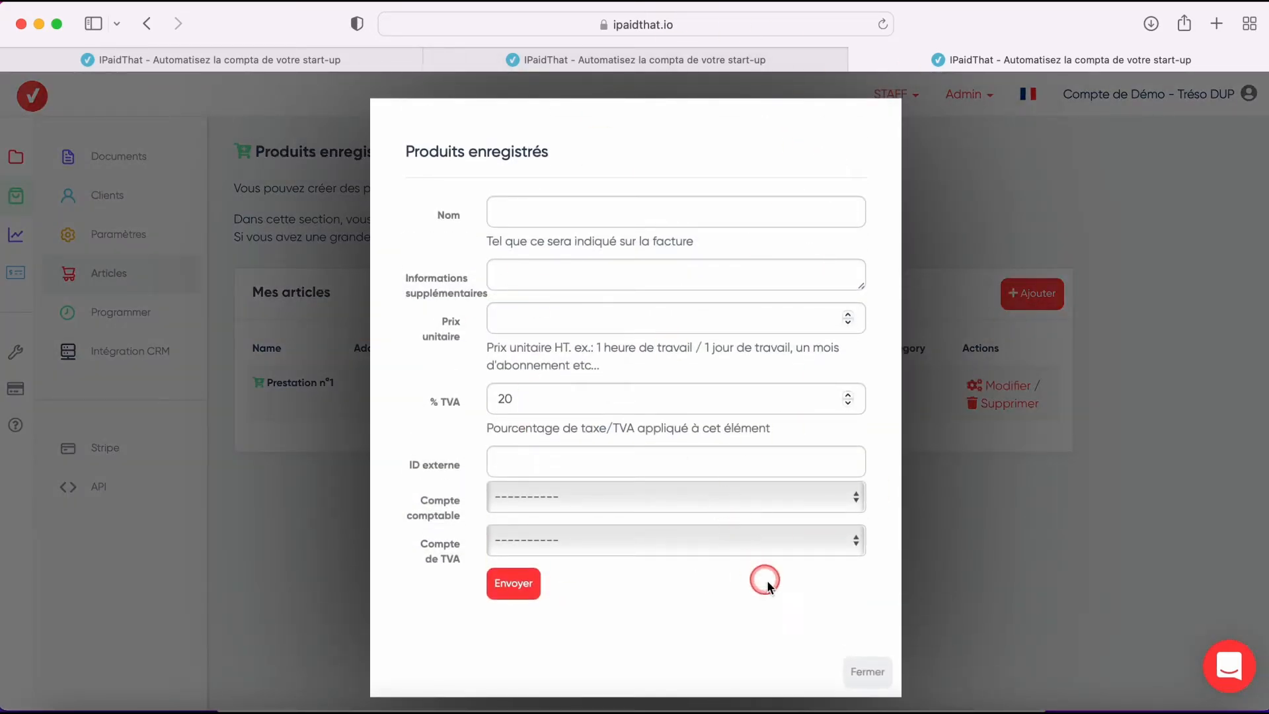
{"action": "left_click", "coordinate": [862, 673]}
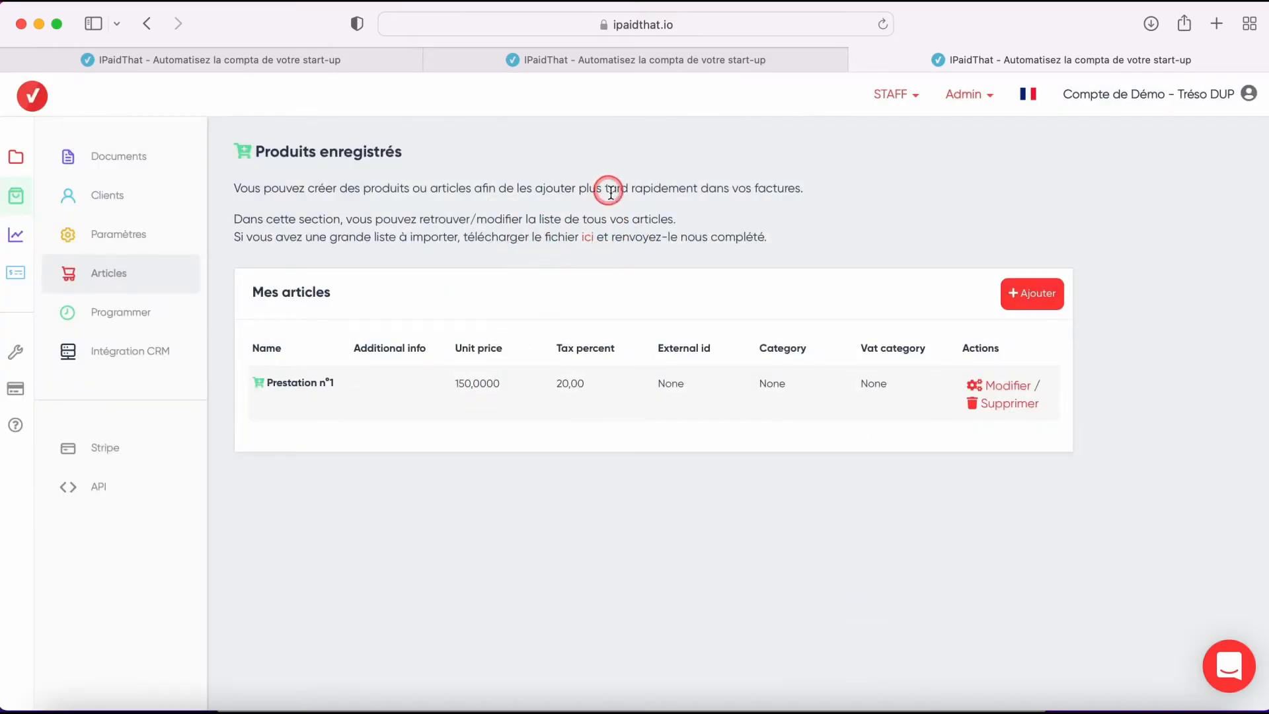
- Create a new Facture document using the Compte de Démo - Tréso DUP settings profile and the existing client
{"action": "left_click", "coordinate": [165, 170]}
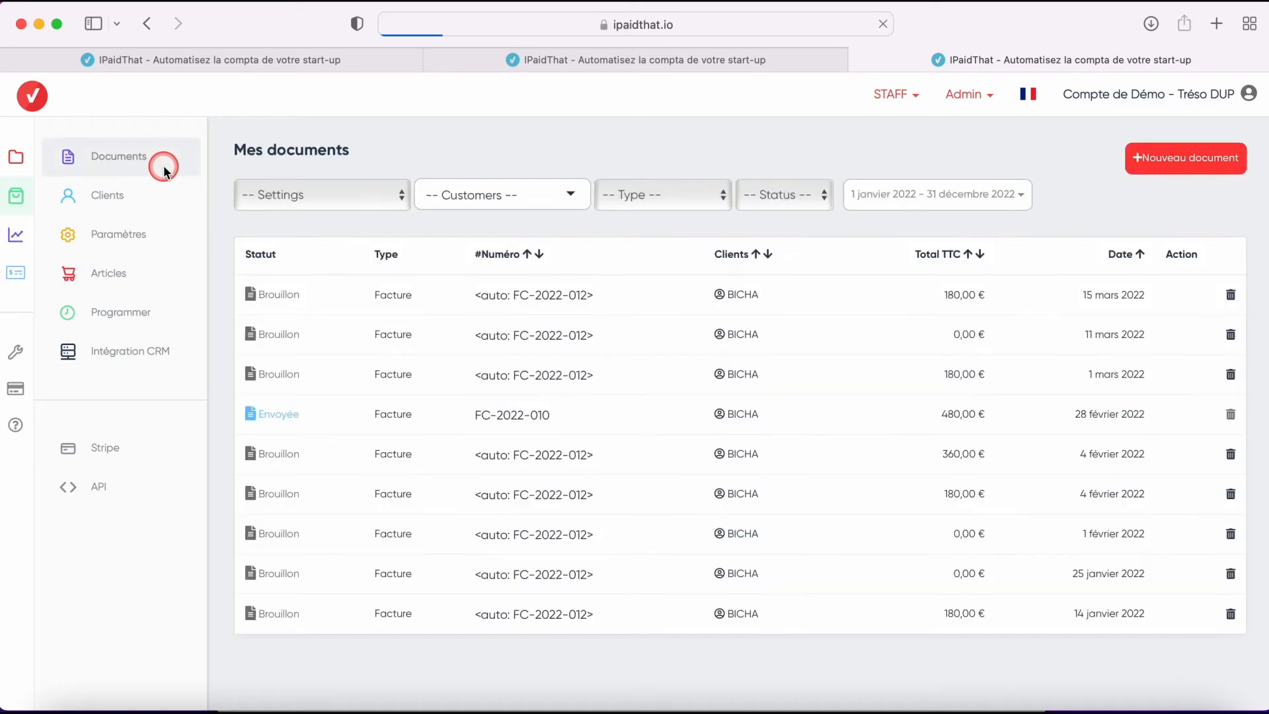
{"action": "left_click", "coordinate": [1163, 159]}
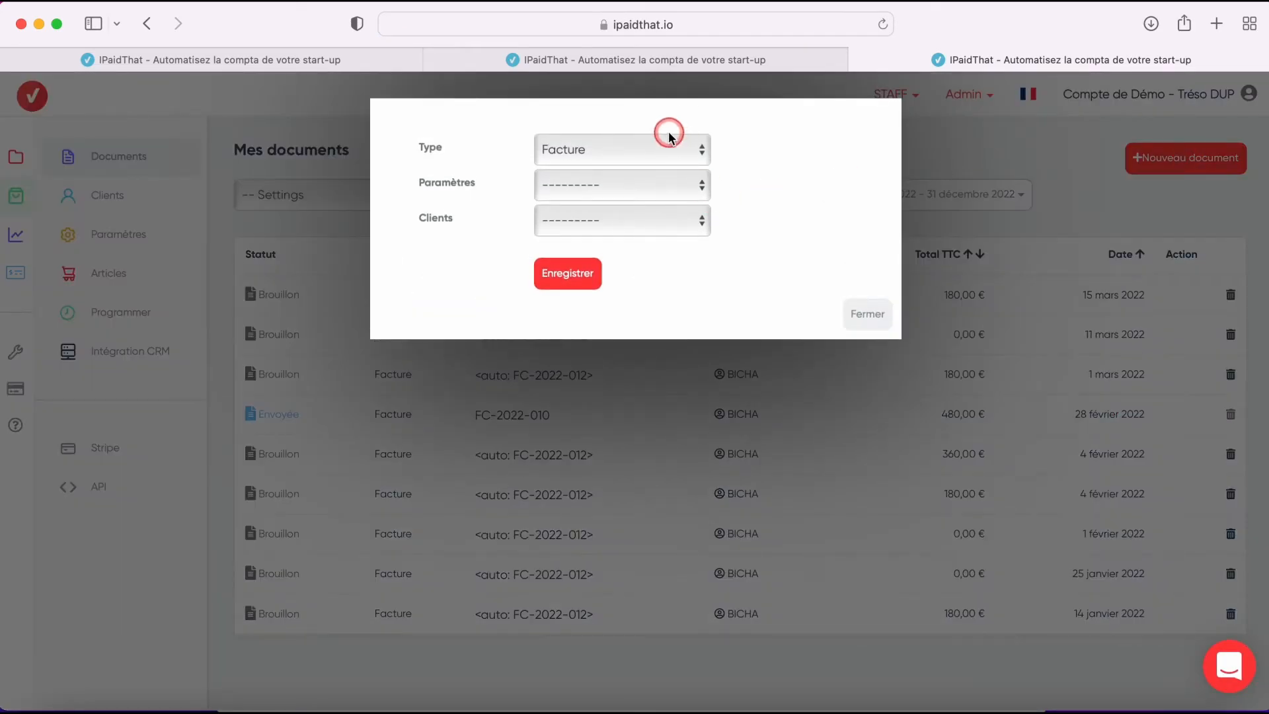
{"action": "left_click", "coordinate": [598, 142]}
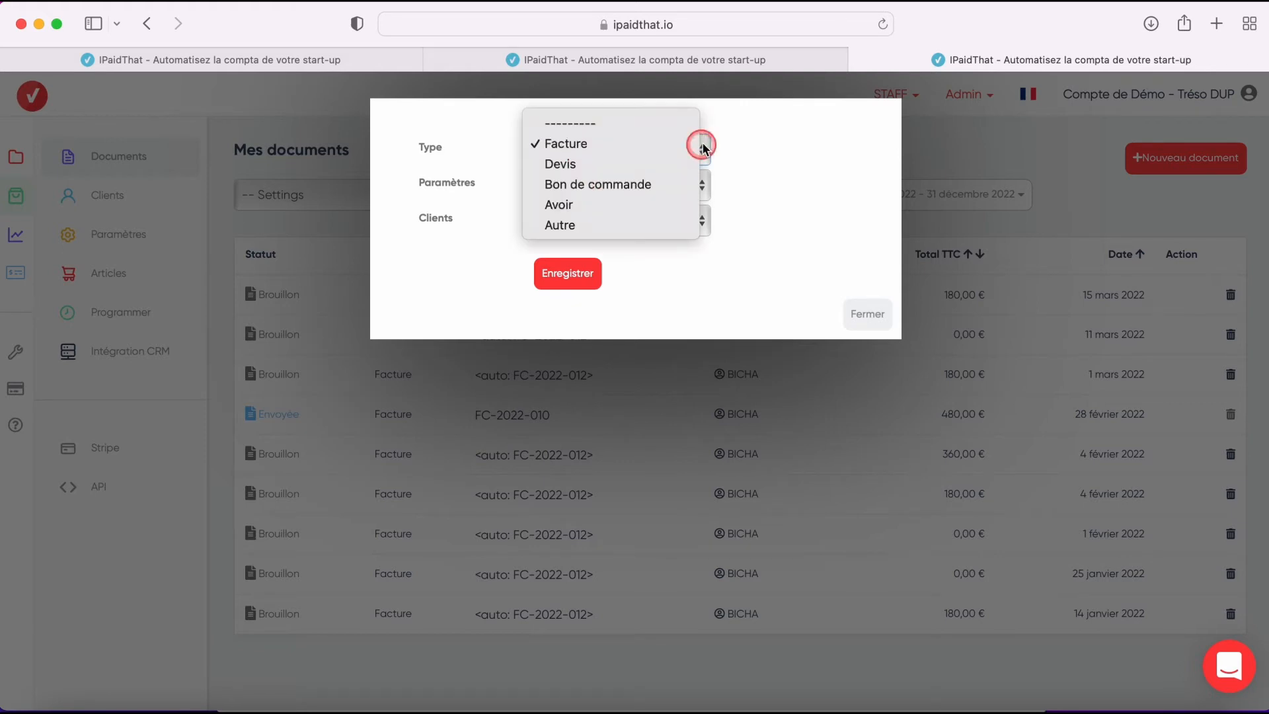
{"action": "left_click", "coordinate": [741, 153]}
{"action": "left_click", "coordinate": [653, 181]}
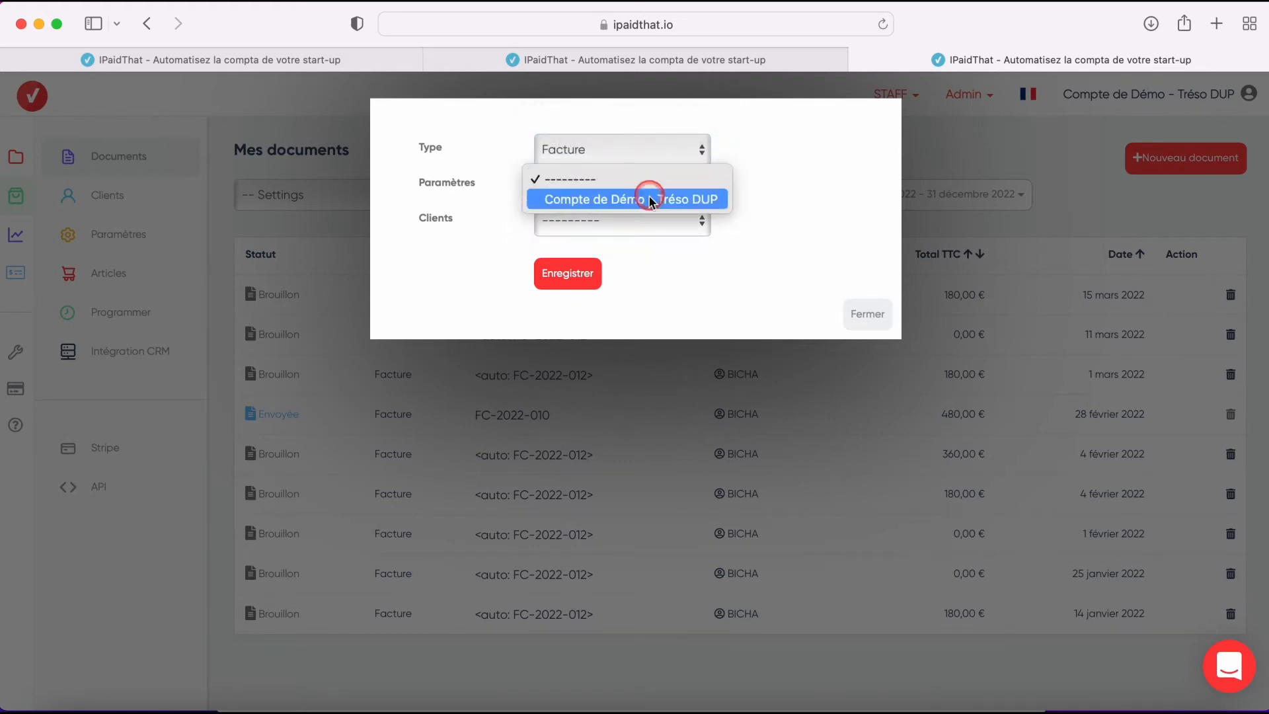
{"action": "left_click", "coordinate": [645, 199]}
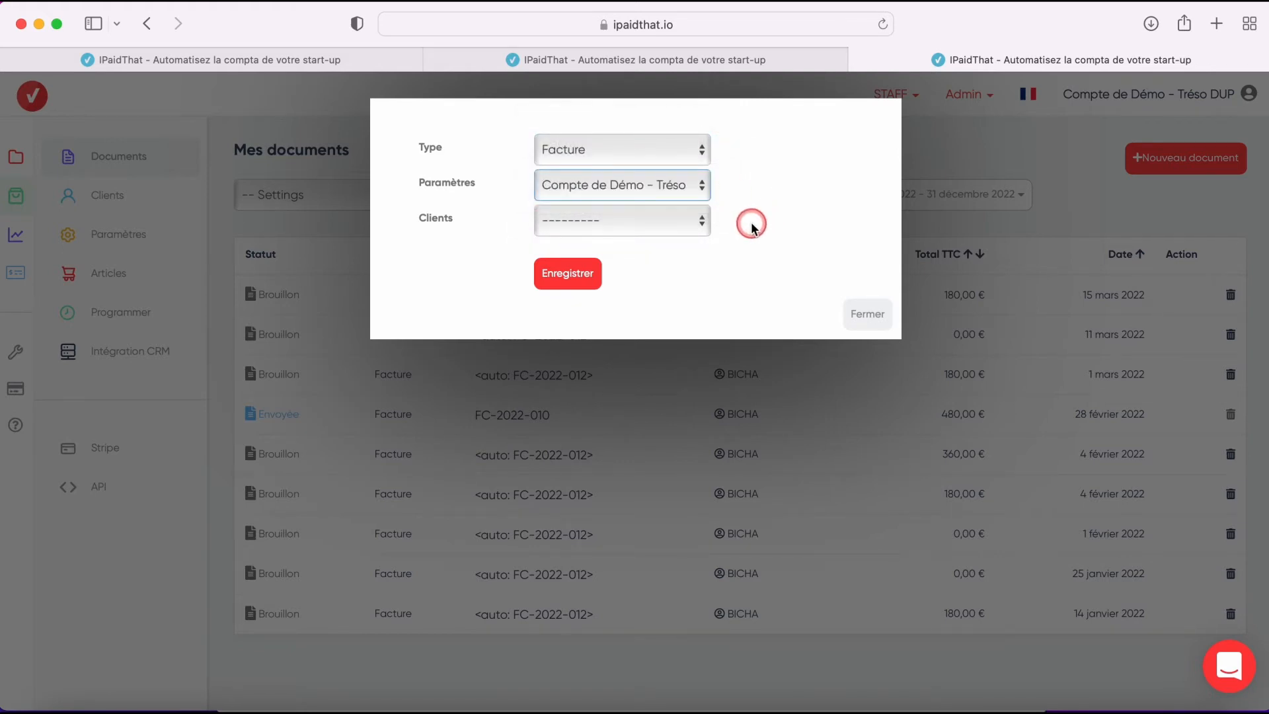
{"action": "left_click", "coordinate": [685, 228]}
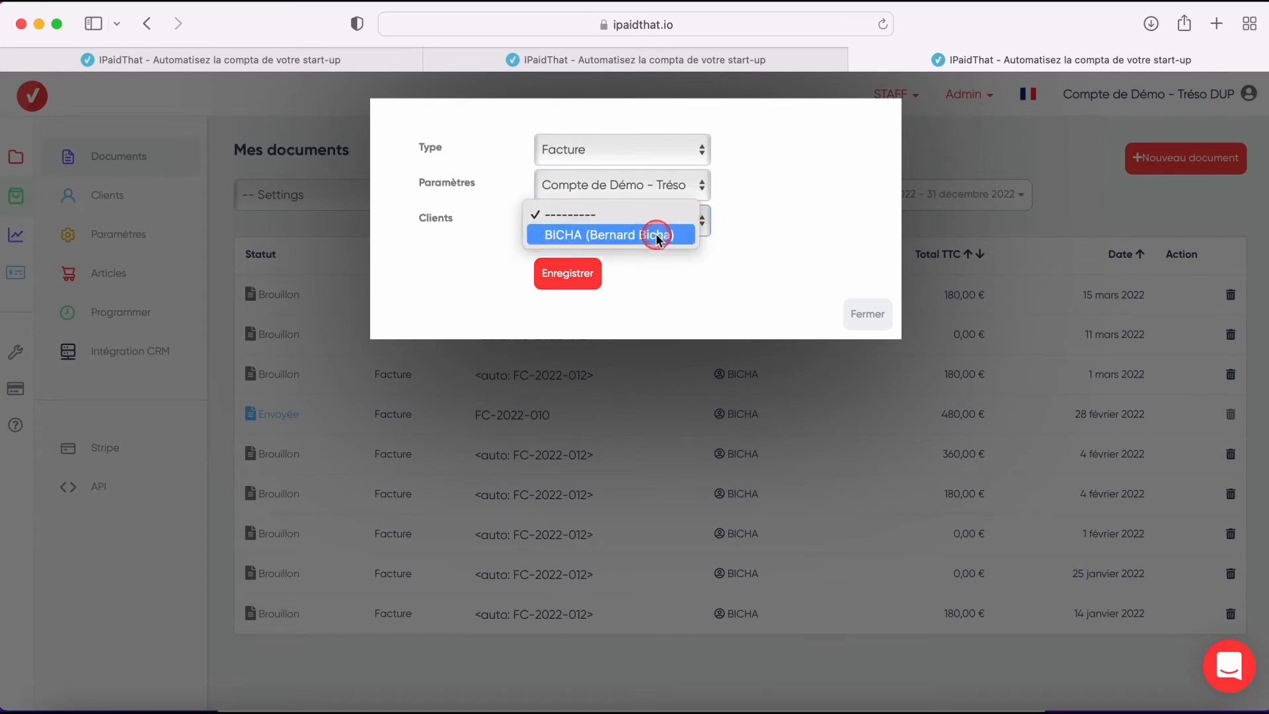
{"action": "left_click", "coordinate": [657, 236]}
{"action": "left_click", "coordinate": [560, 272]}
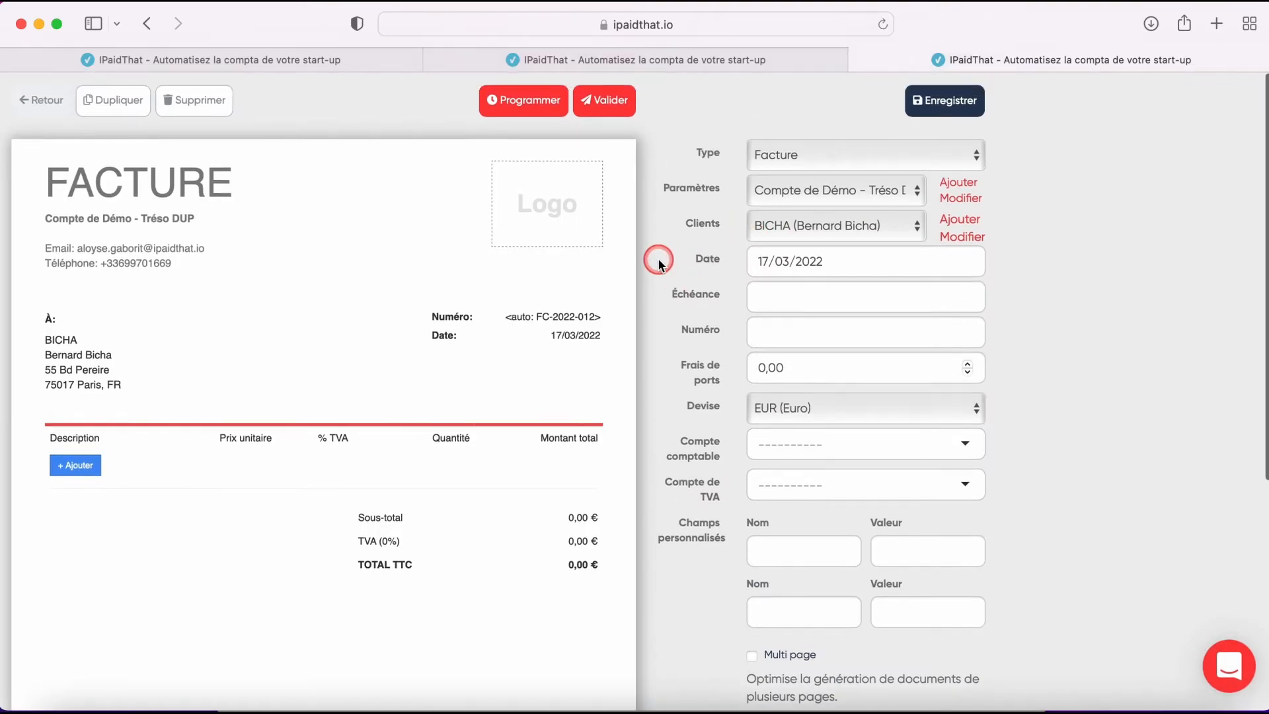
- Add the saved article Prestation n°1 as a line on the invoice
{"action": "left_click", "coordinate": [69, 473]}
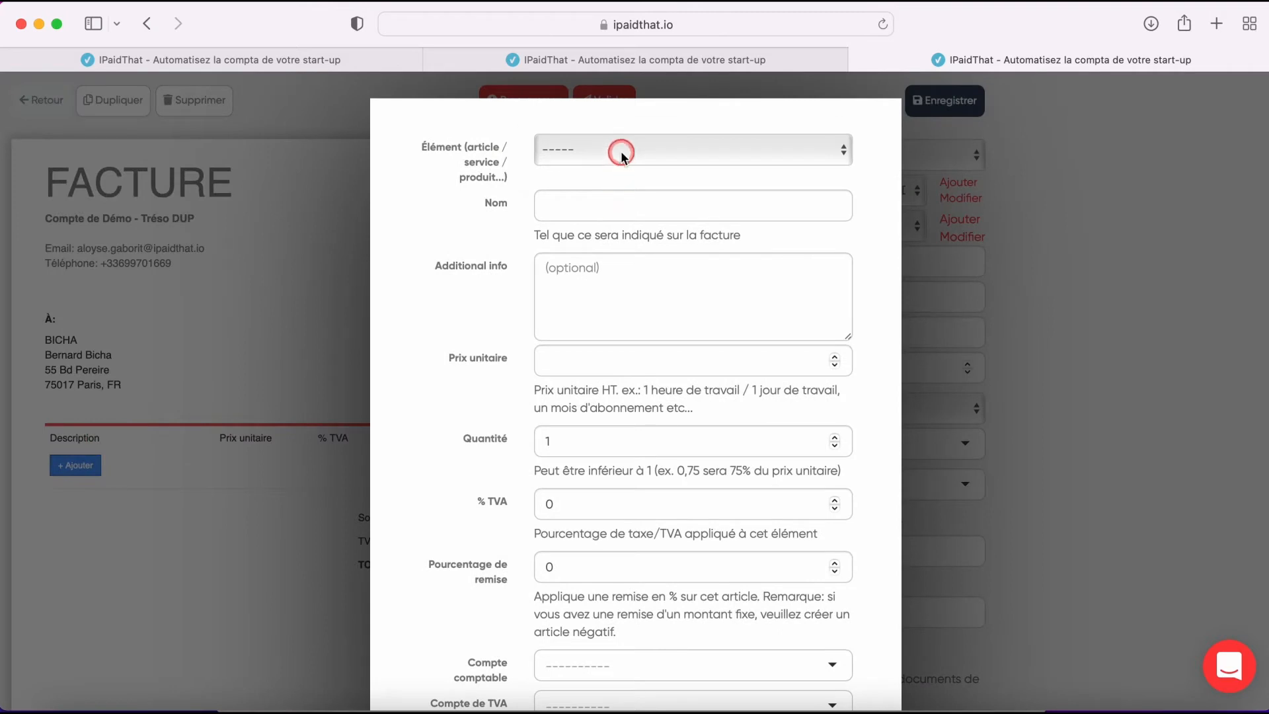
{"action": "left_click", "coordinate": [621, 154]}
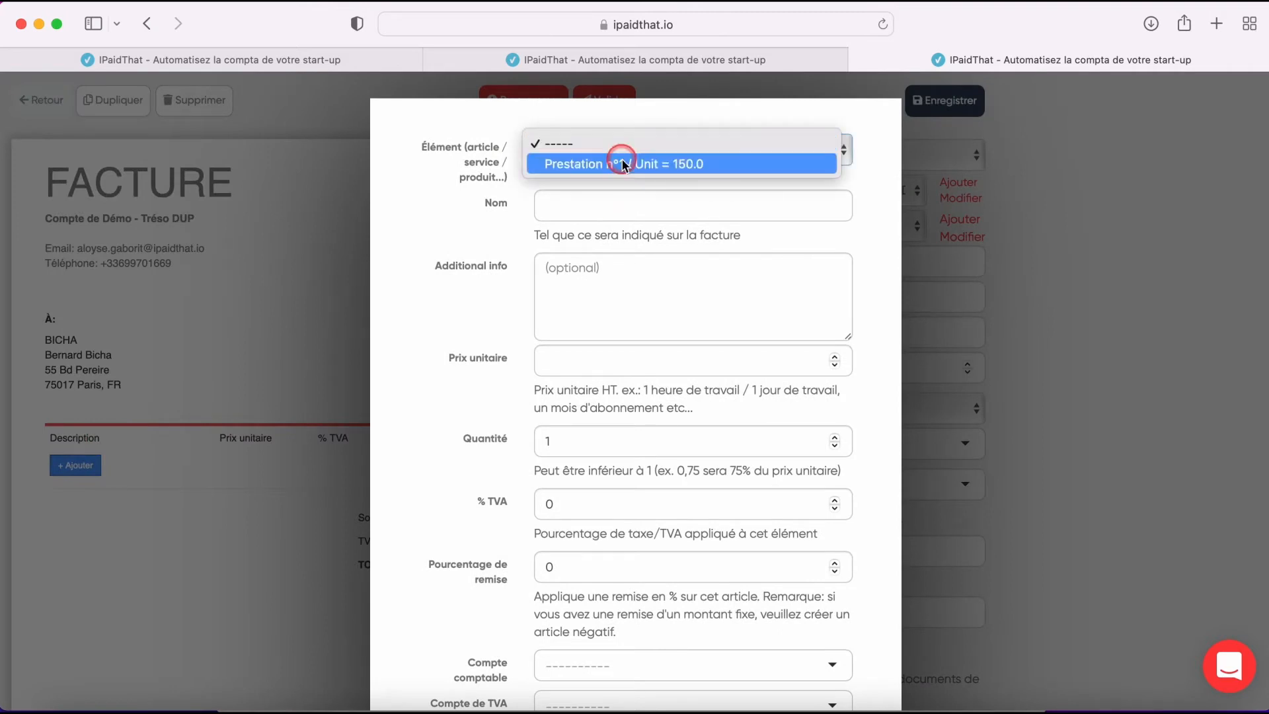
{"action": "left_click", "coordinate": [474, 210]}
{"action": "left_click", "coordinate": [581, 198]}
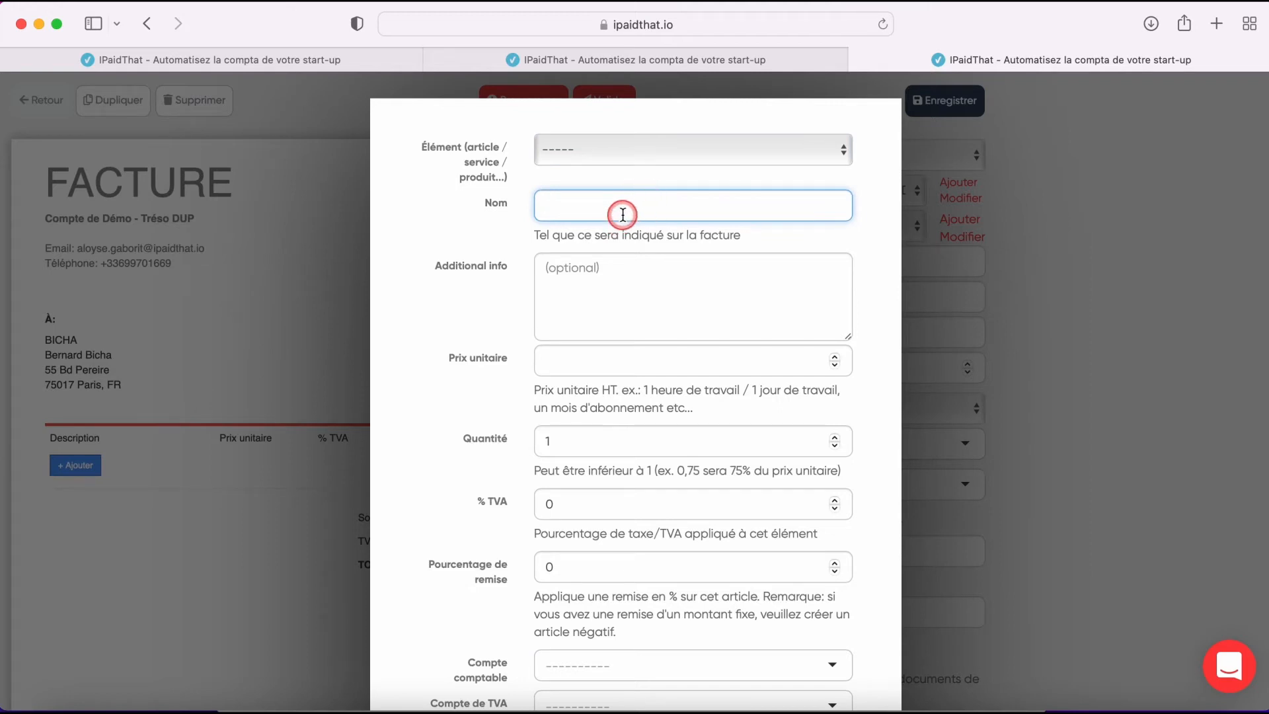
{"action": "left_click", "coordinate": [651, 150]}
{"action": "left_click", "coordinate": [659, 167]}
{"action": "scroll", "coordinate": [476, 320], "scroll_direction": "down", "scroll_amount": 3}
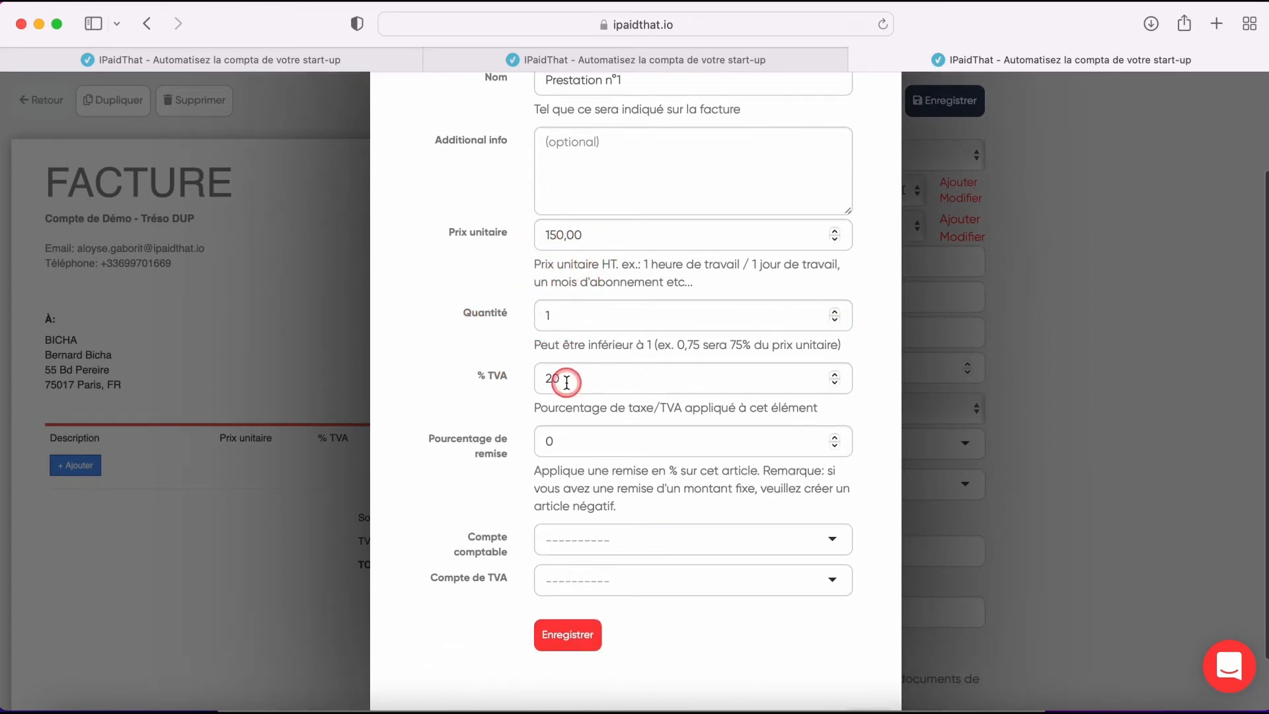
{"action": "scroll", "coordinate": [537, 382], "scroll_direction": "down", "scroll_amount": 2}
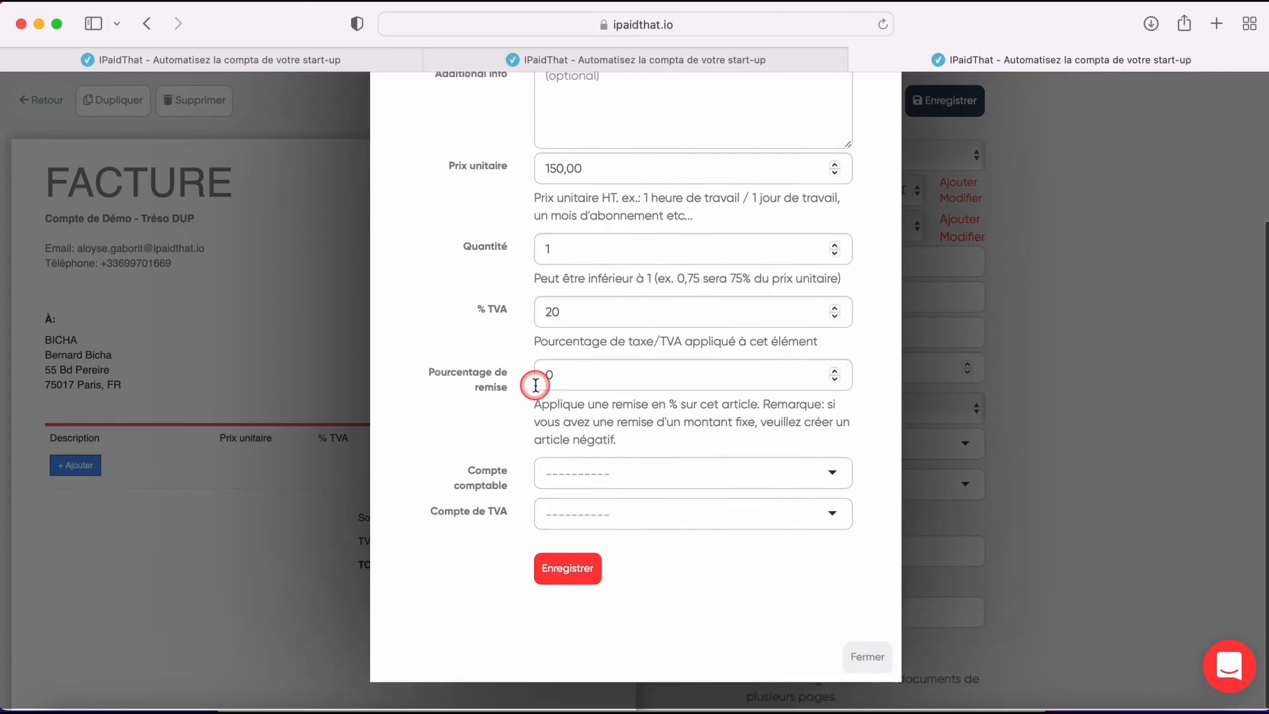
{"action": "left_click", "coordinate": [570, 571]}
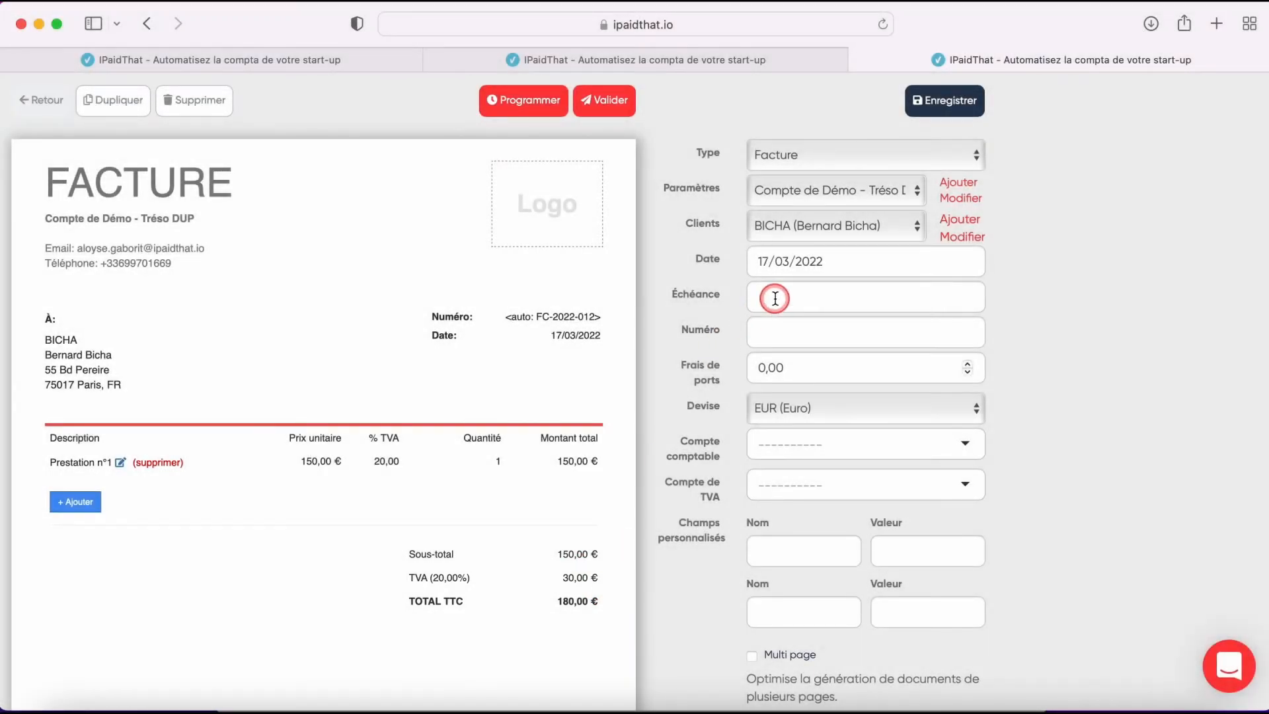
- Save the invoice draft
{"action": "left_click", "coordinate": [775, 299]}
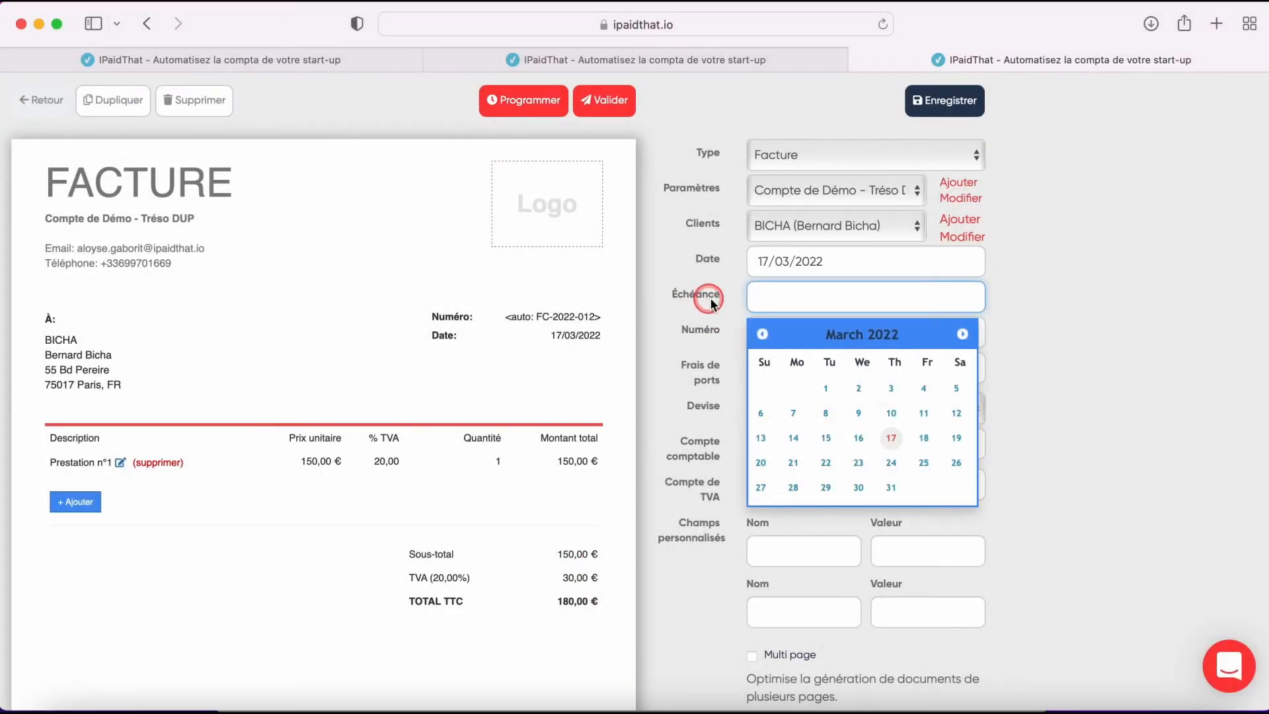
{"action": "left_click", "coordinate": [673, 305]}
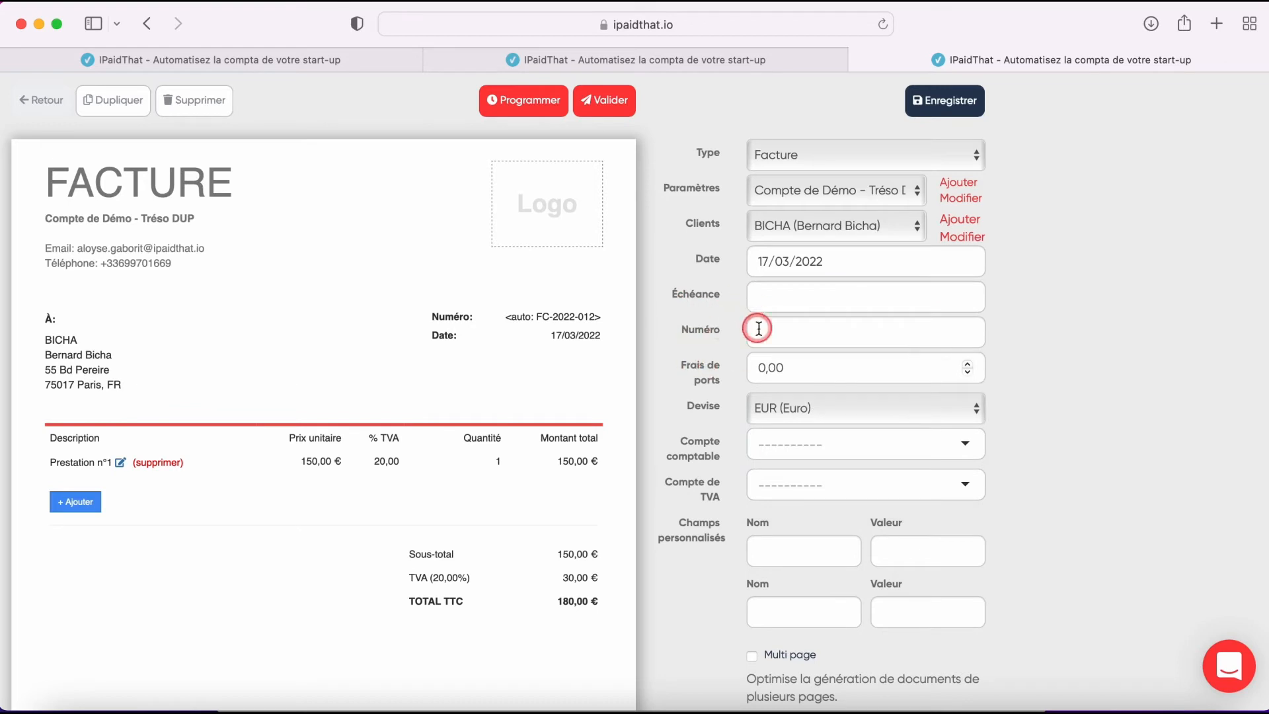
{"action": "scroll", "coordinate": [693, 355], "scroll_direction": "down", "scroll_amount": 2}
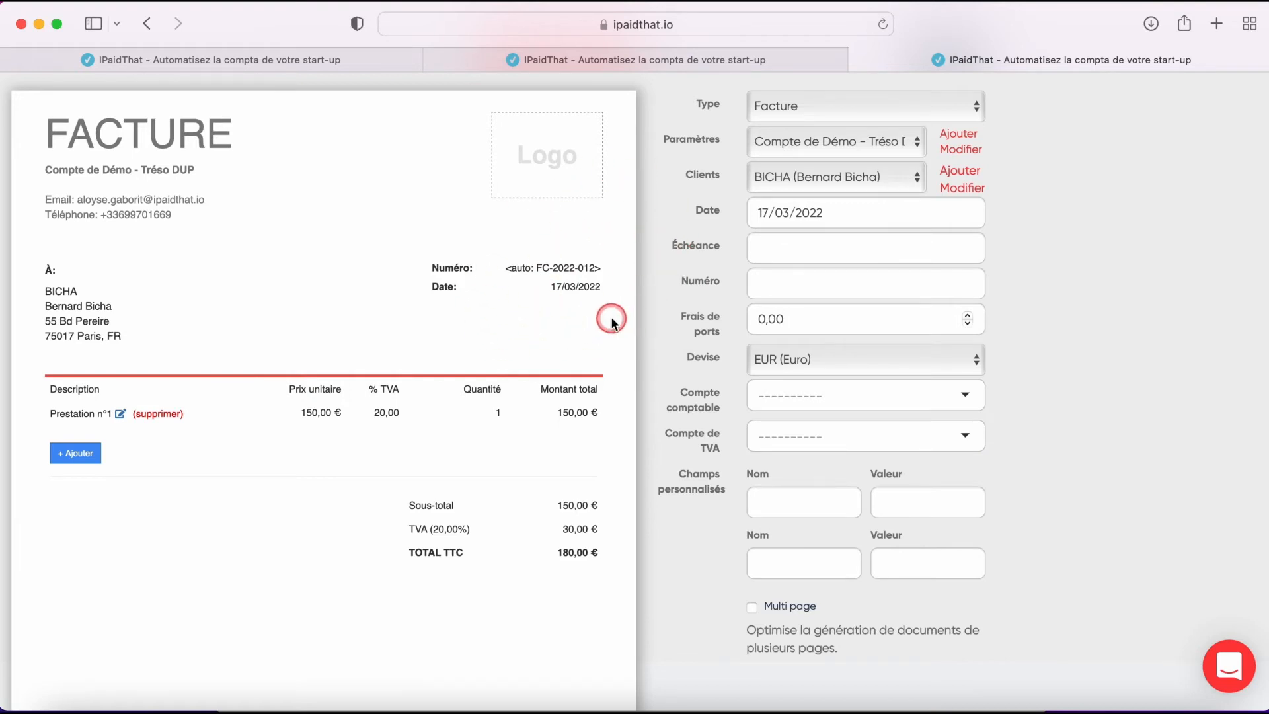
{"action": "scroll", "coordinate": [724, 324], "scroll_direction": "up", "scroll_amount": 2}
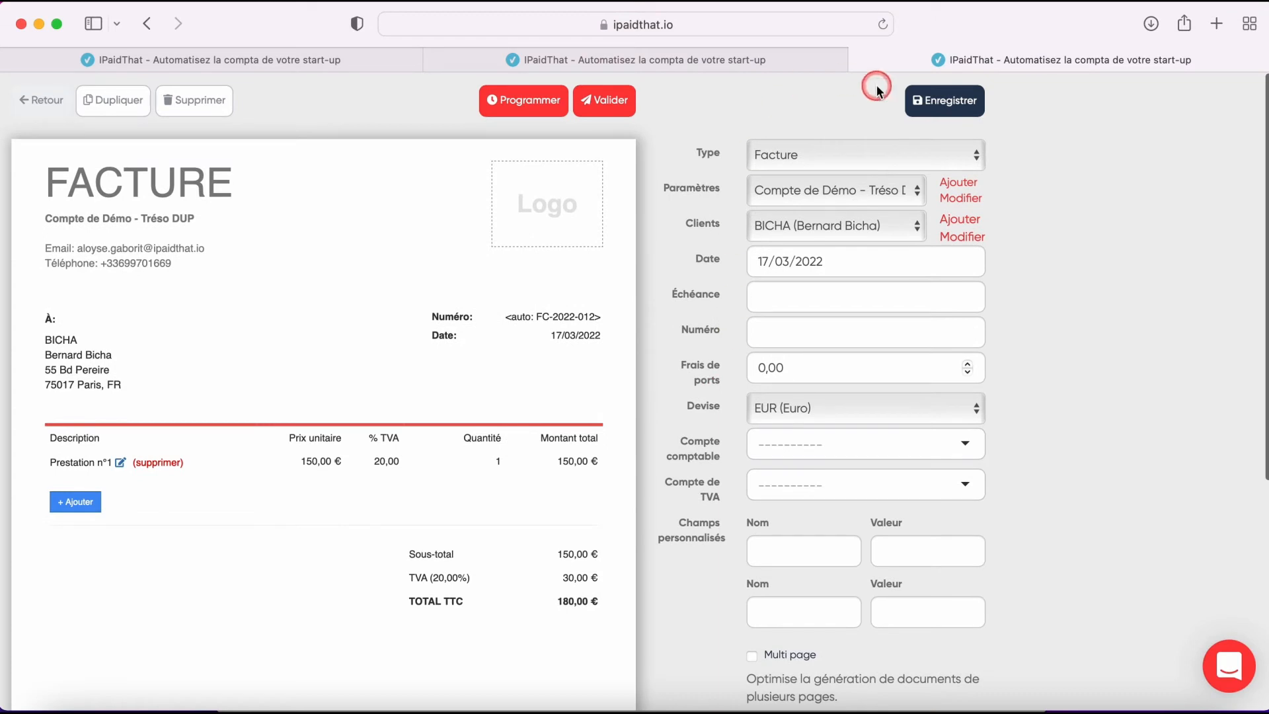
{"action": "left_click", "coordinate": [942, 104]}
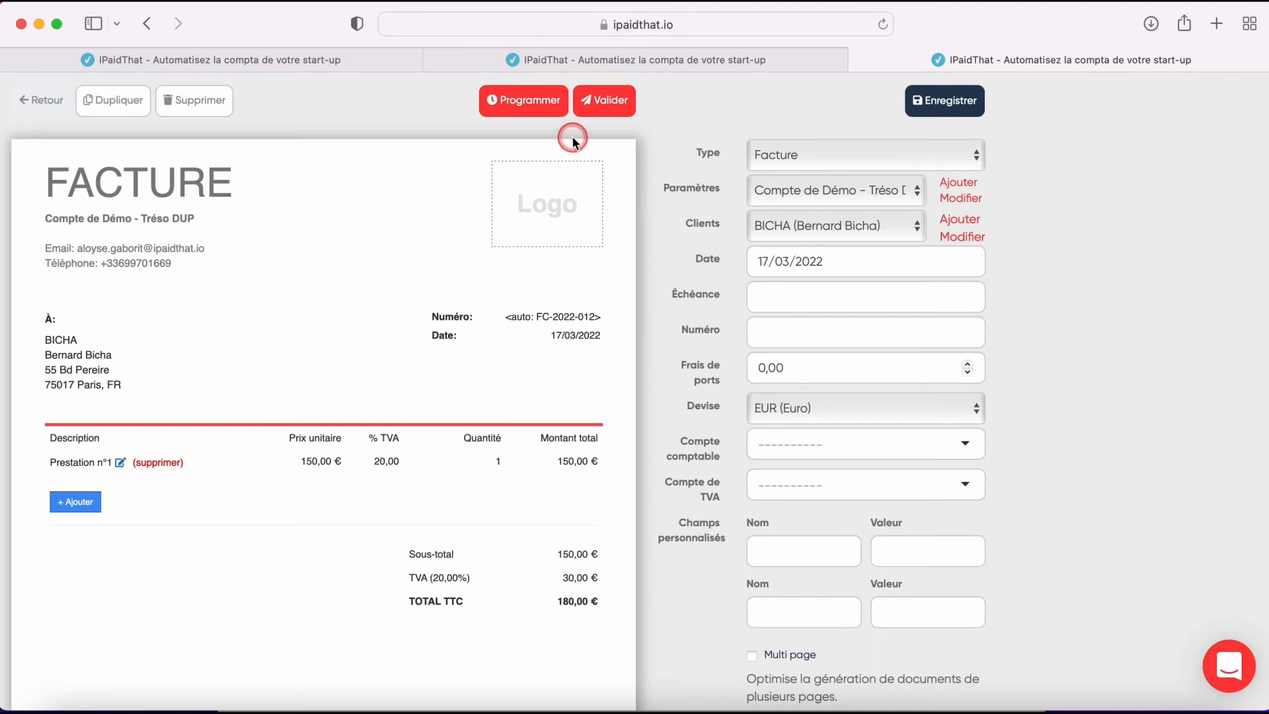
- Open the invoice scheduling options and close them without validating
{"action": "left_click", "coordinate": [530, 114]}
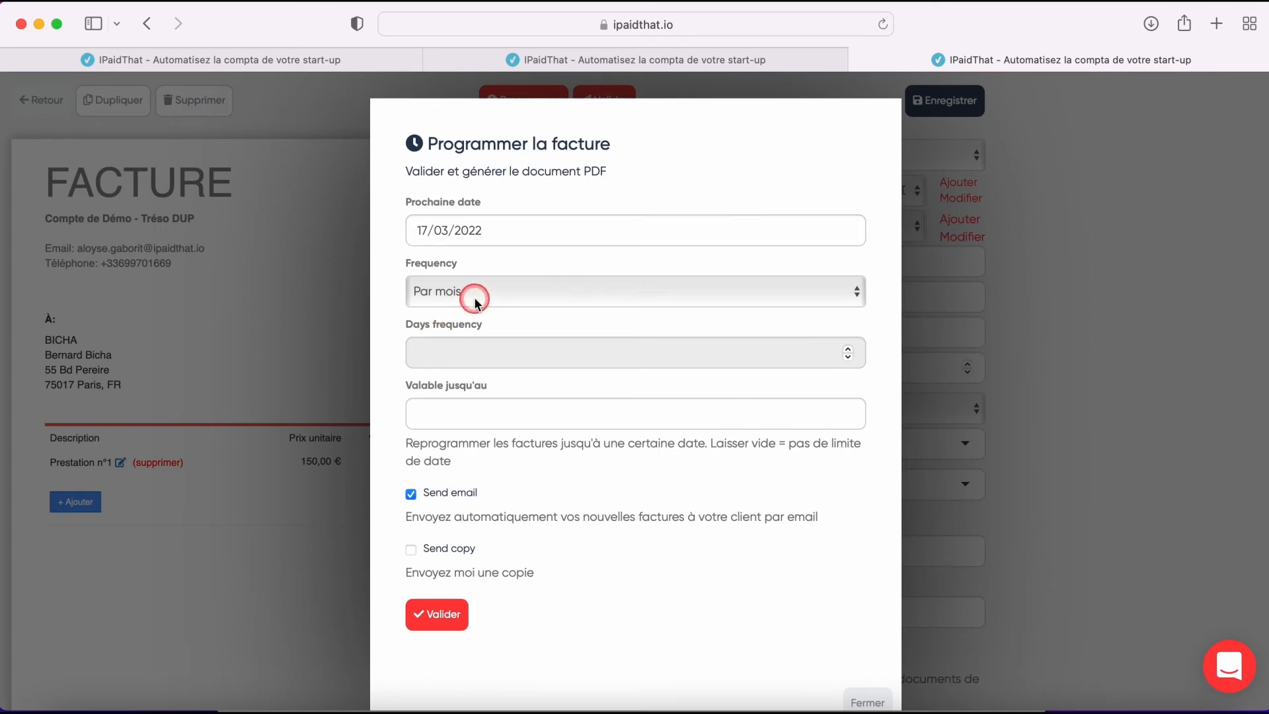
{"action": "scroll", "coordinate": [614, 561], "scroll_direction": "down", "scroll_amount": 2}
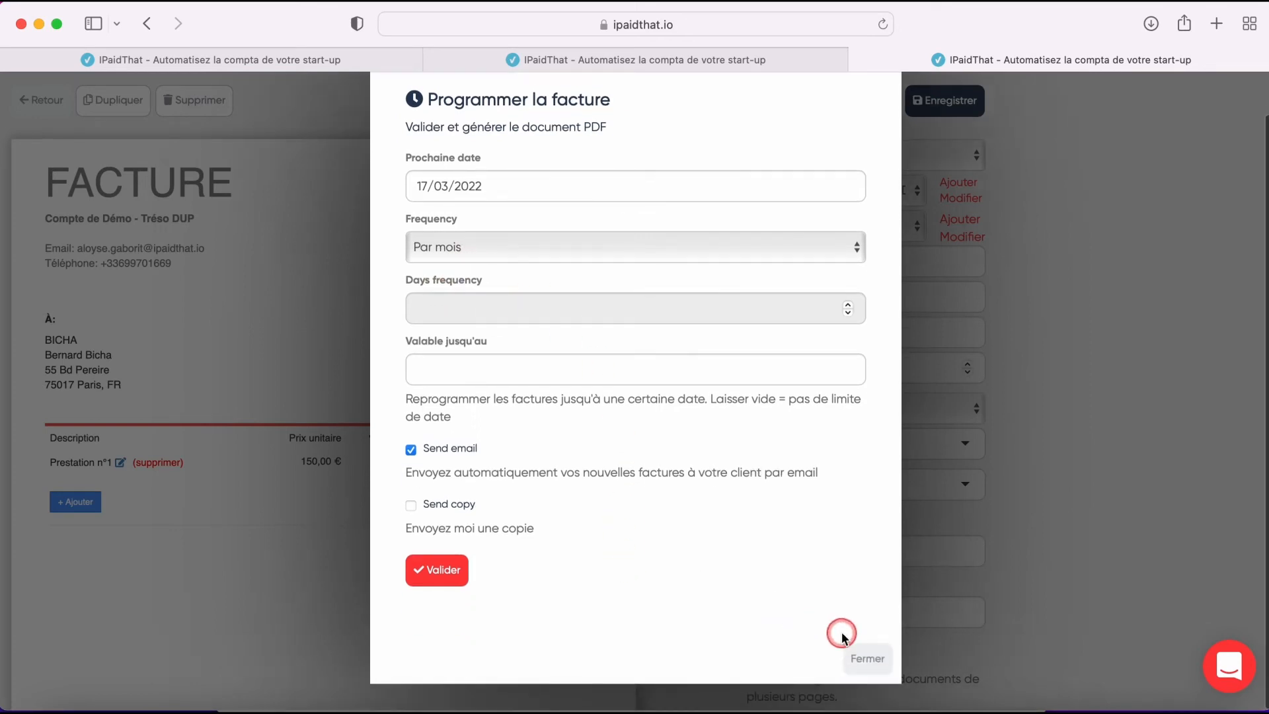
{"action": "left_click", "coordinate": [870, 658]}
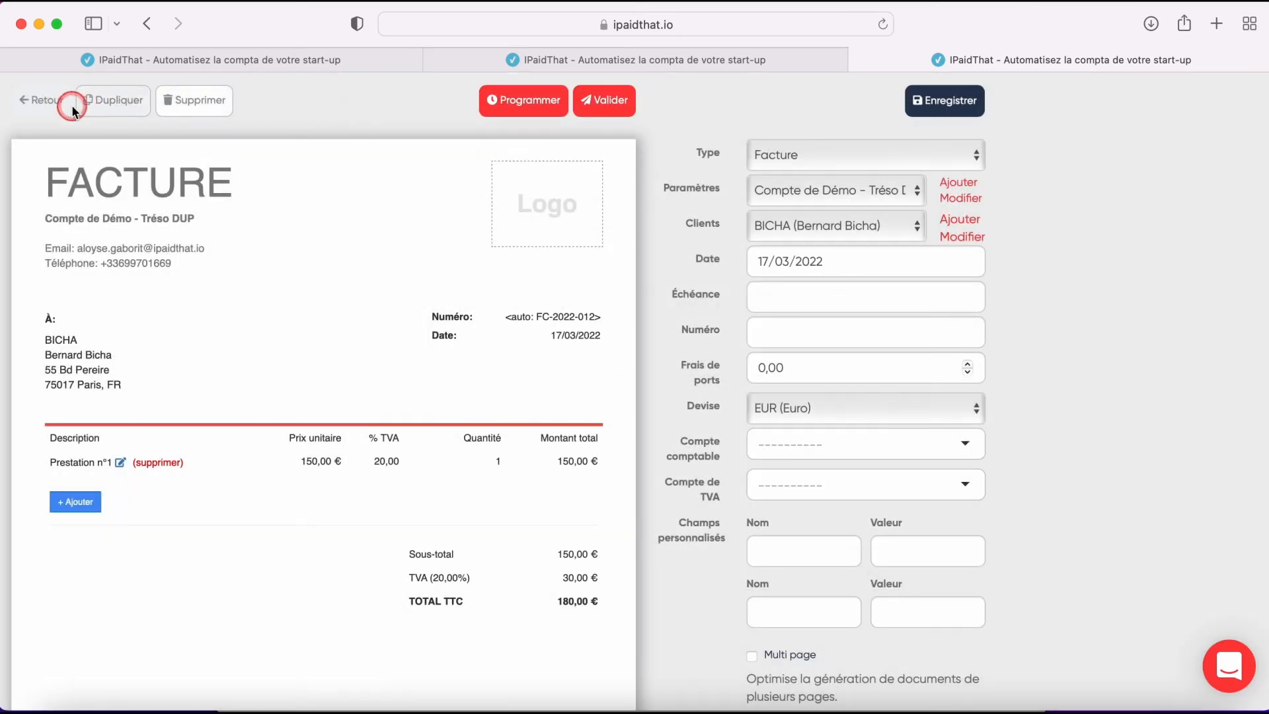
- Return to the documents list and examine the settings, customer, type and date range filters
{"action": "left_click", "coordinate": [38, 100]}
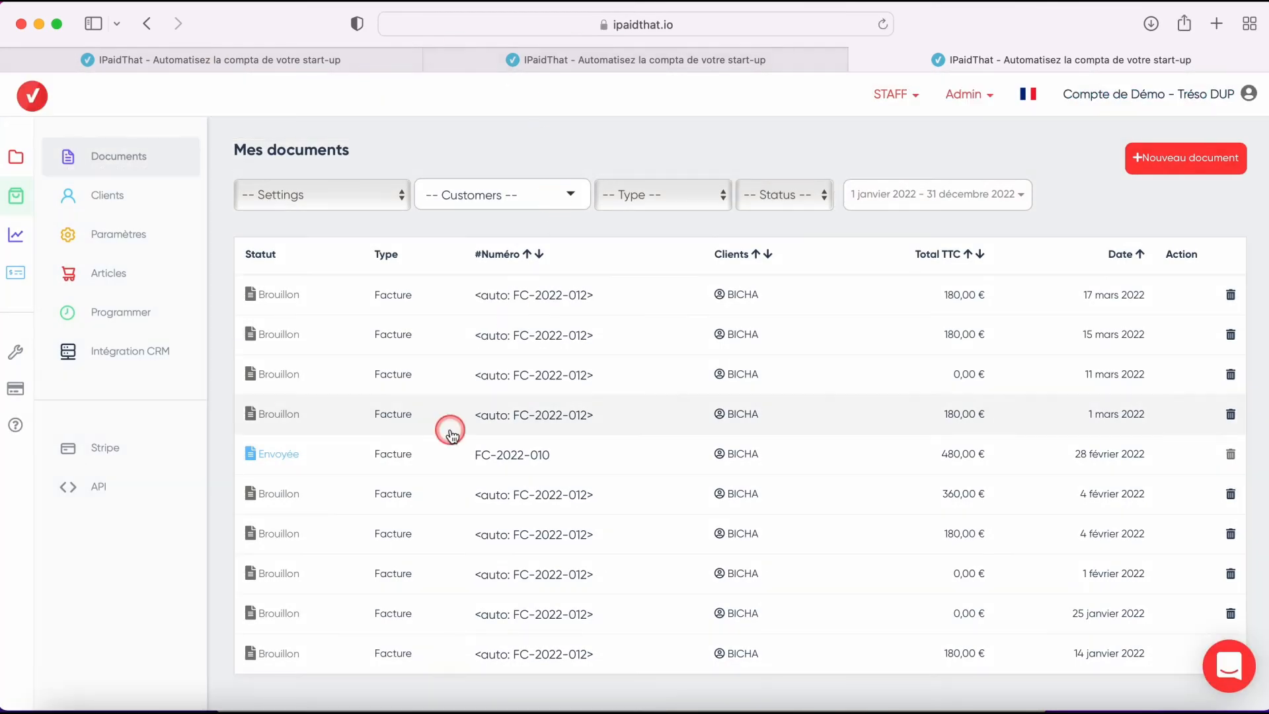
{"action": "scroll", "coordinate": [435, 452], "scroll_direction": "down", "scroll_amount": 1}
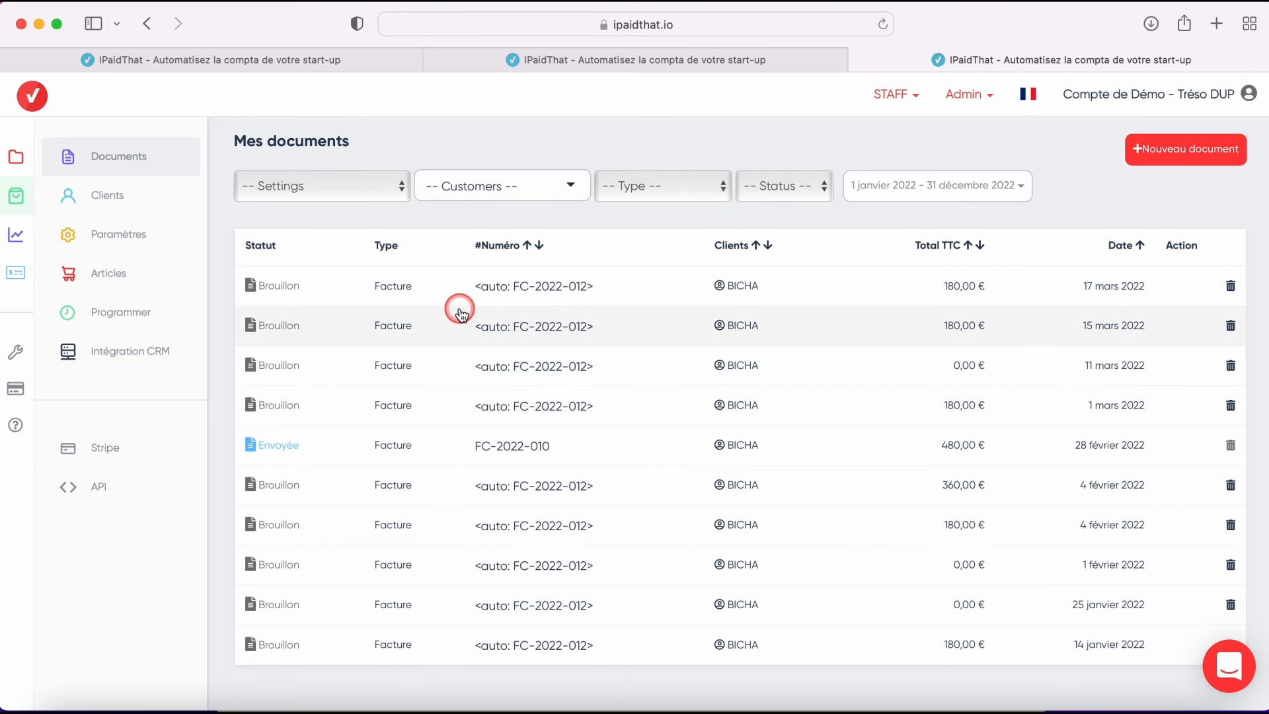
{"action": "left_click", "coordinate": [363, 186]}
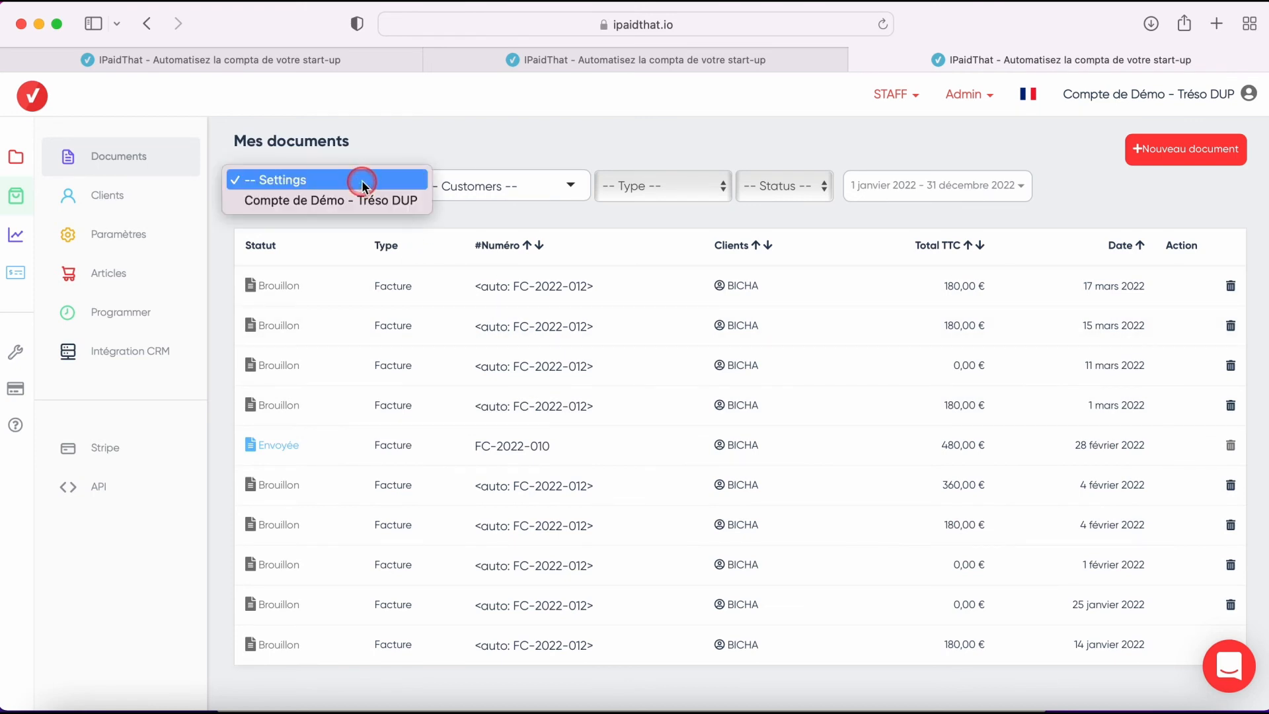
{"action": "left_click", "coordinate": [482, 169]}
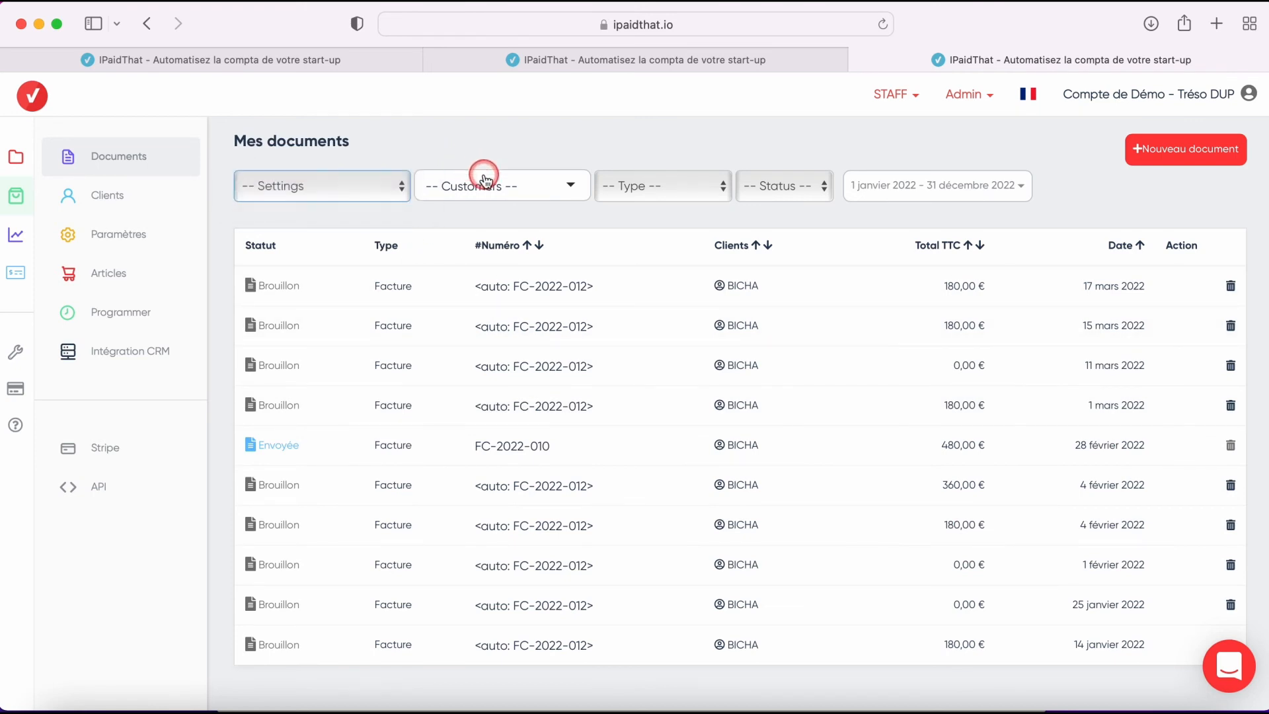
{"action": "left_click", "coordinate": [449, 182]}
{"action": "left_click", "coordinate": [664, 187]}
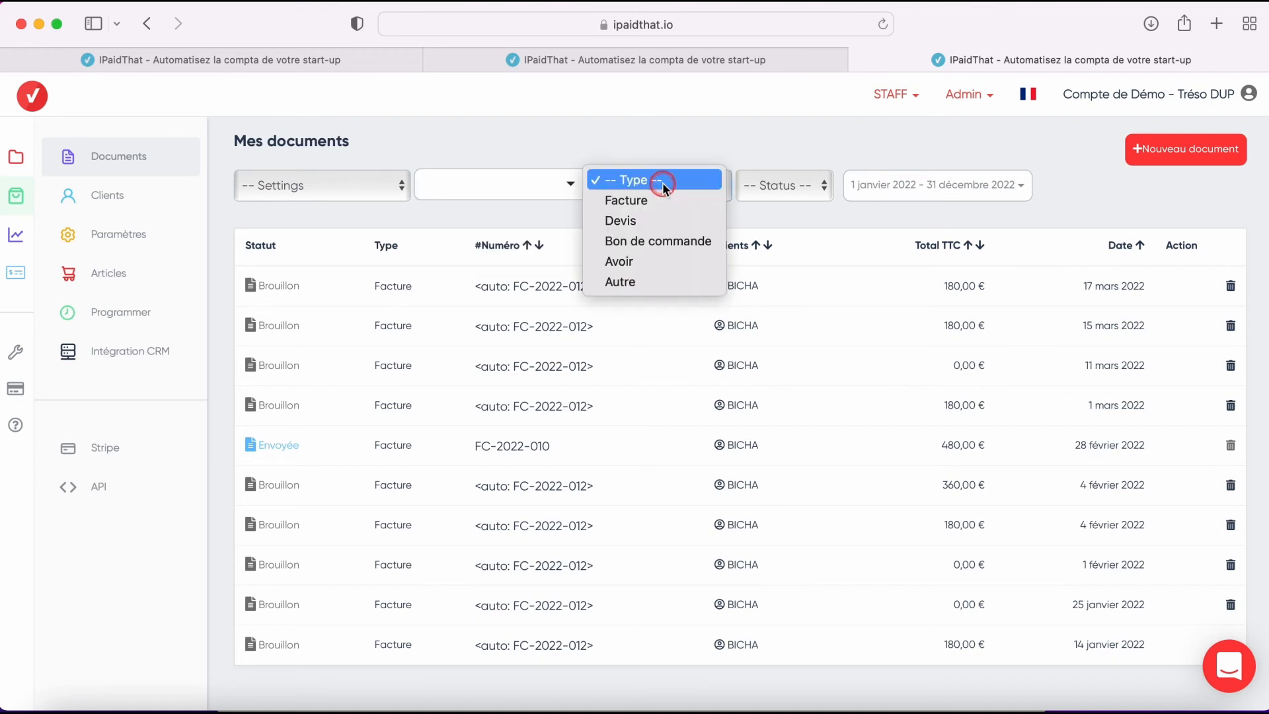
{"action": "left_click", "coordinate": [978, 184]}
{"action": "left_click", "coordinate": [978, 184]}
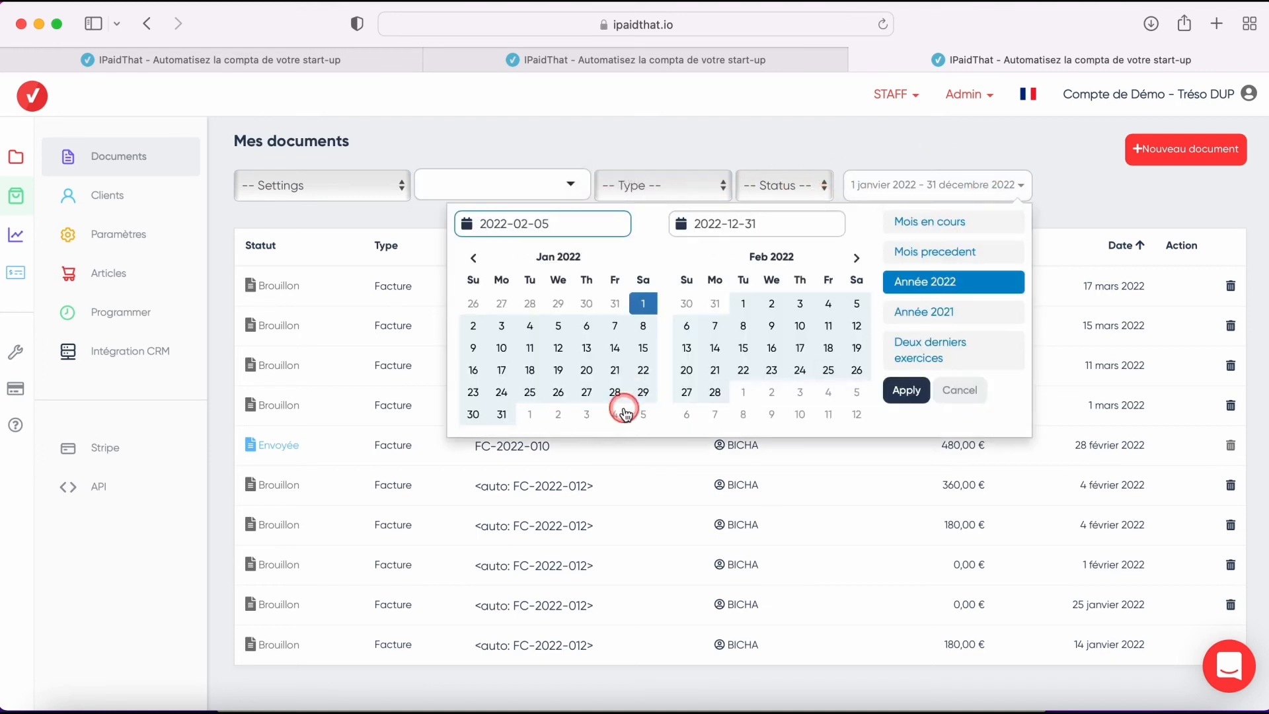
{"action": "left_click", "coordinate": [957, 147]}
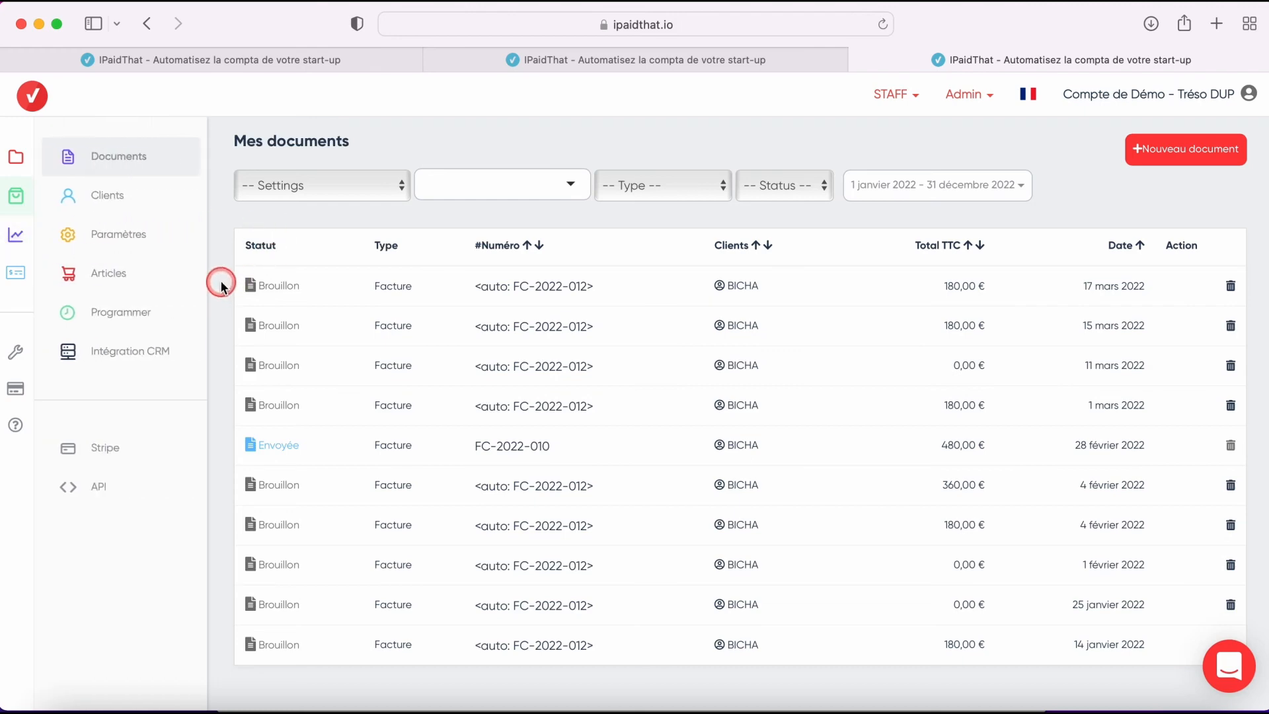
- Open the CRM integration page and view the Sellsy integration form before closing it
{"action": "left_click", "coordinate": [139, 354]}
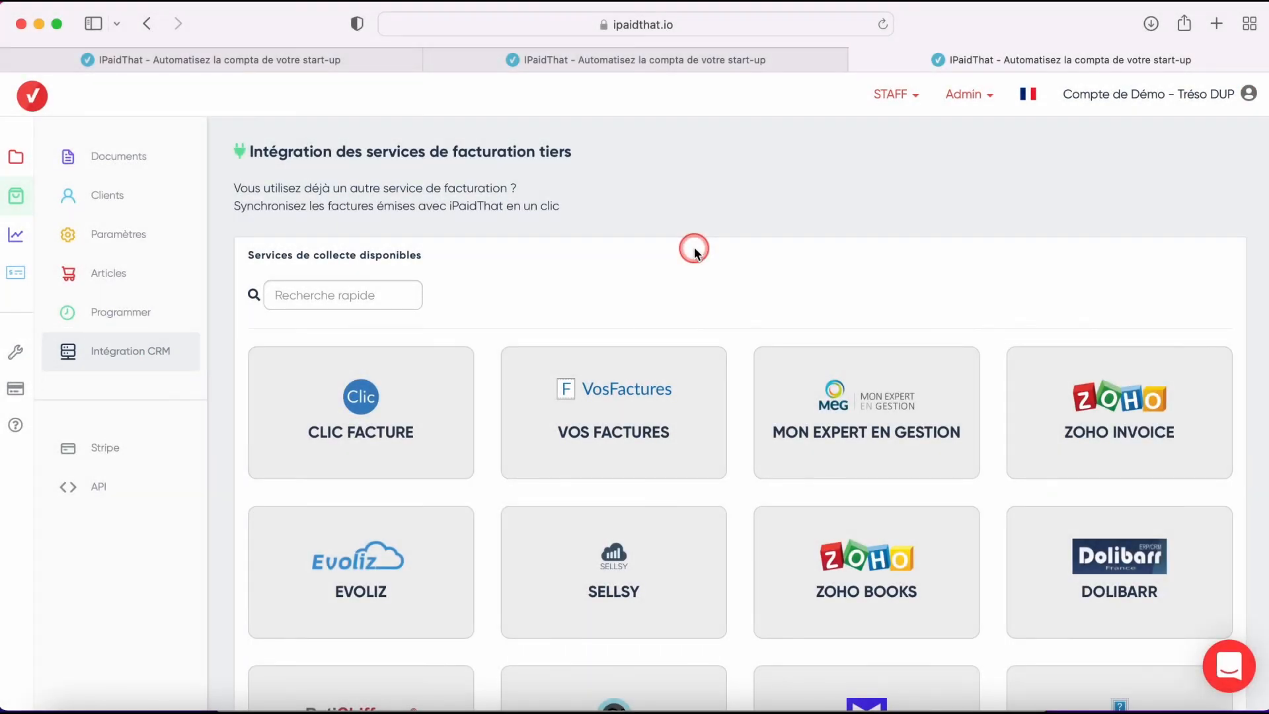
{"action": "scroll", "coordinate": [720, 292], "scroll_direction": "down", "scroll_amount": 3}
{"action": "left_click", "coordinate": [604, 481]}
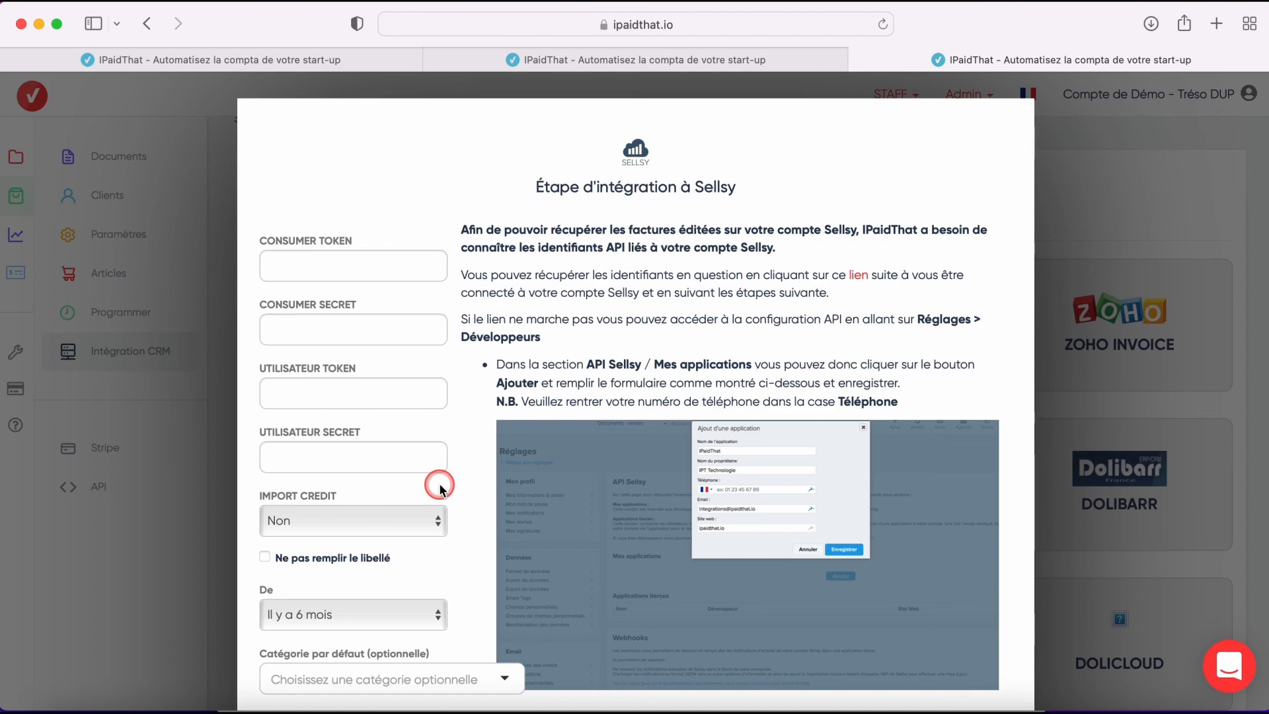
{"action": "left_click", "coordinate": [220, 299]}
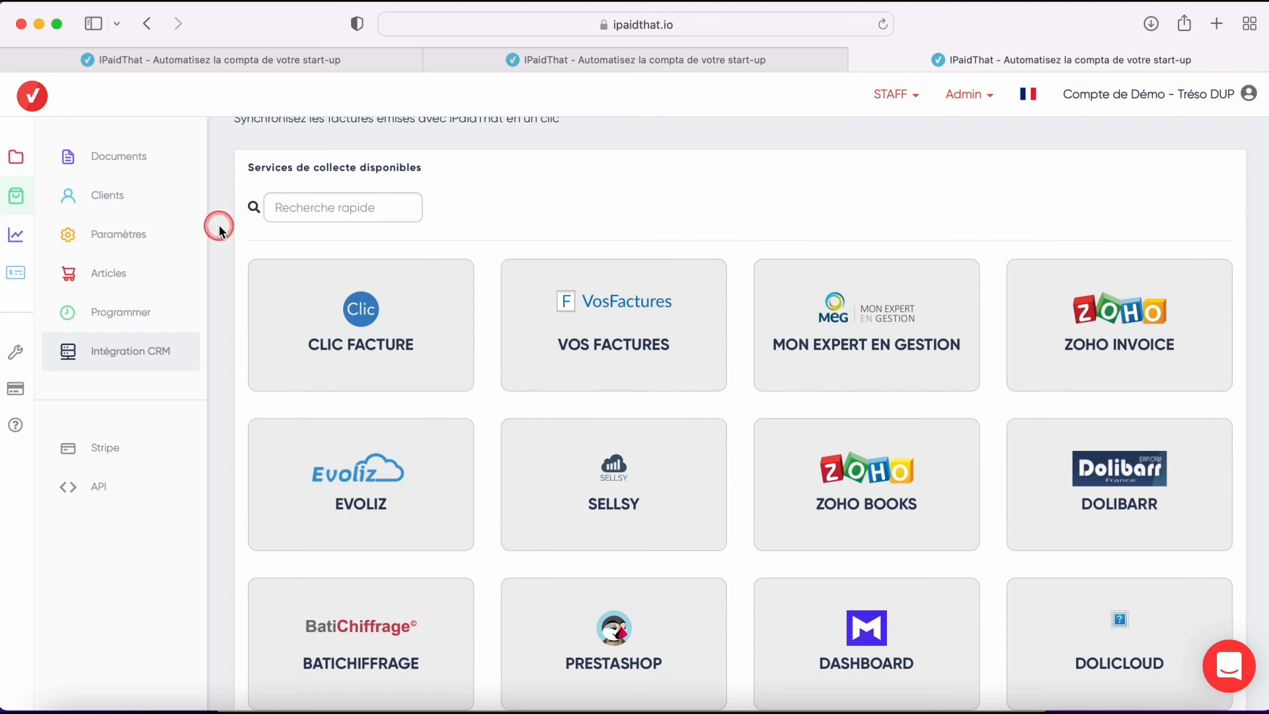
- Switch to the pre-accounting invoices list and examine the filter panel's type options
{"action": "mouse_move", "coordinate": [12, 163]}
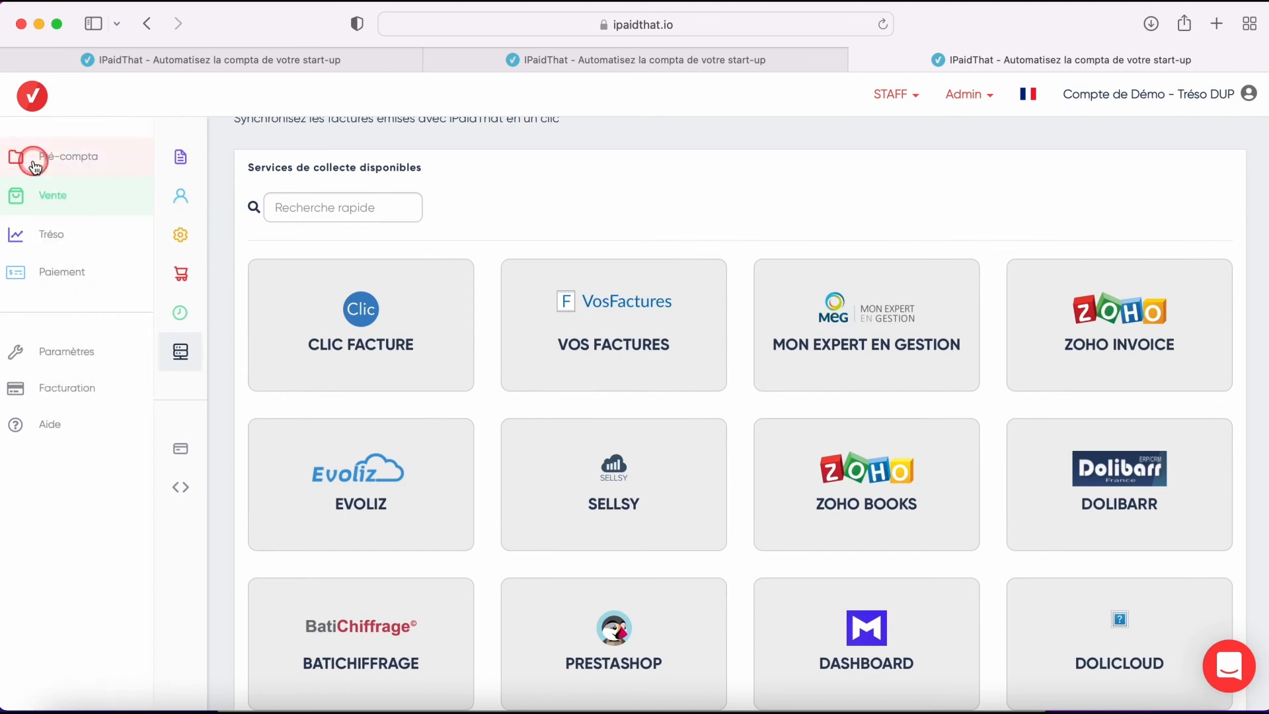
{"action": "left_click", "coordinate": [33, 160]}
{"action": "left_click", "coordinate": [137, 195]}
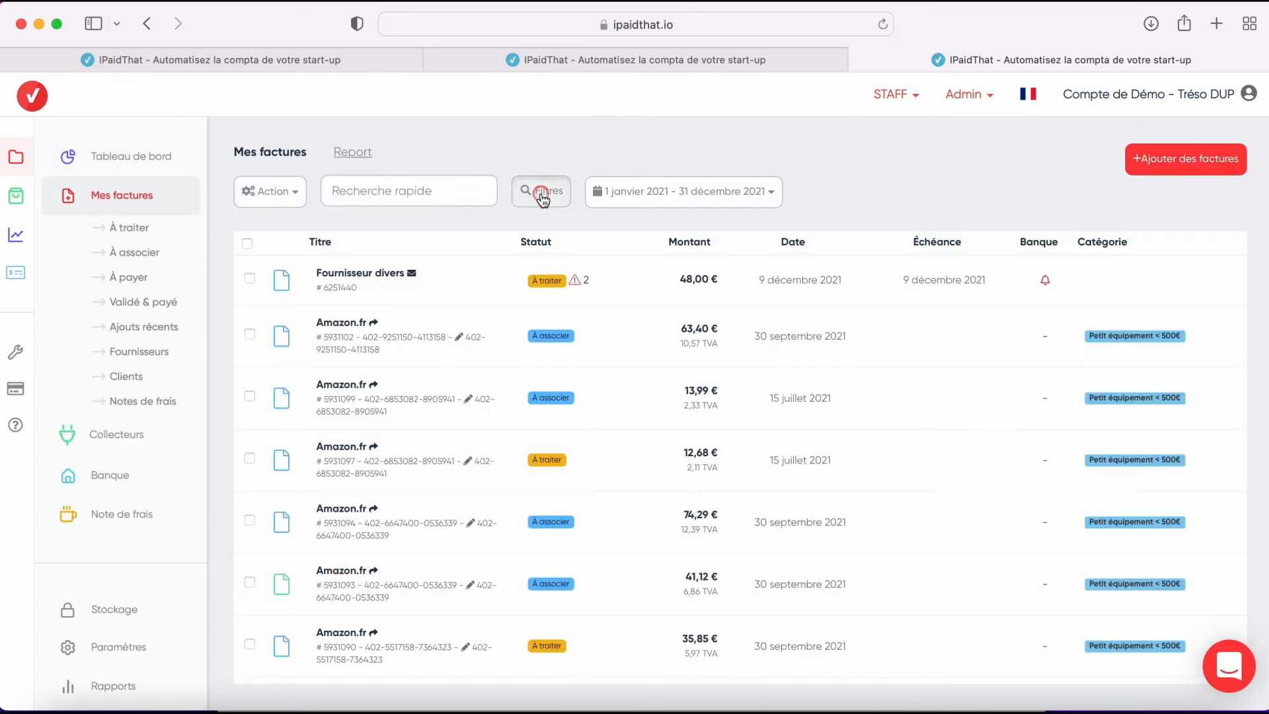
{"action": "left_click", "coordinate": [539, 191]}
{"action": "left_click", "coordinate": [555, 226]}
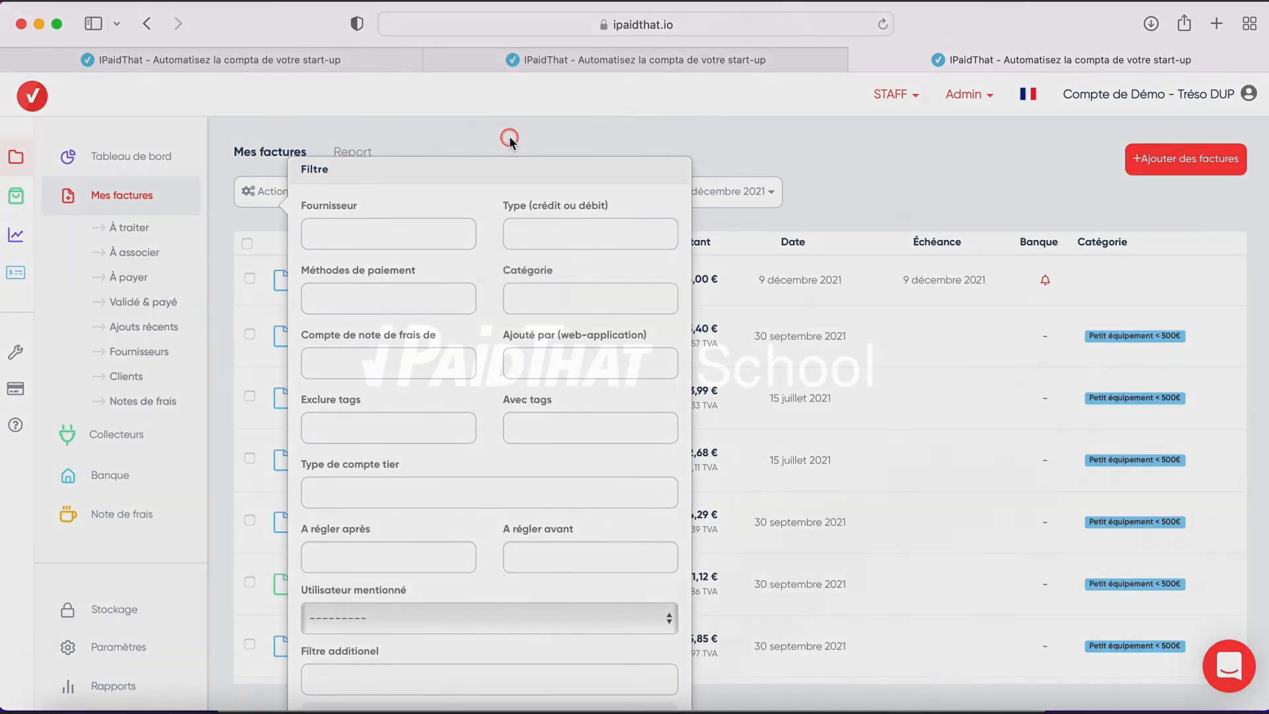
{"action": "left_click", "coordinate": [509, 136]}
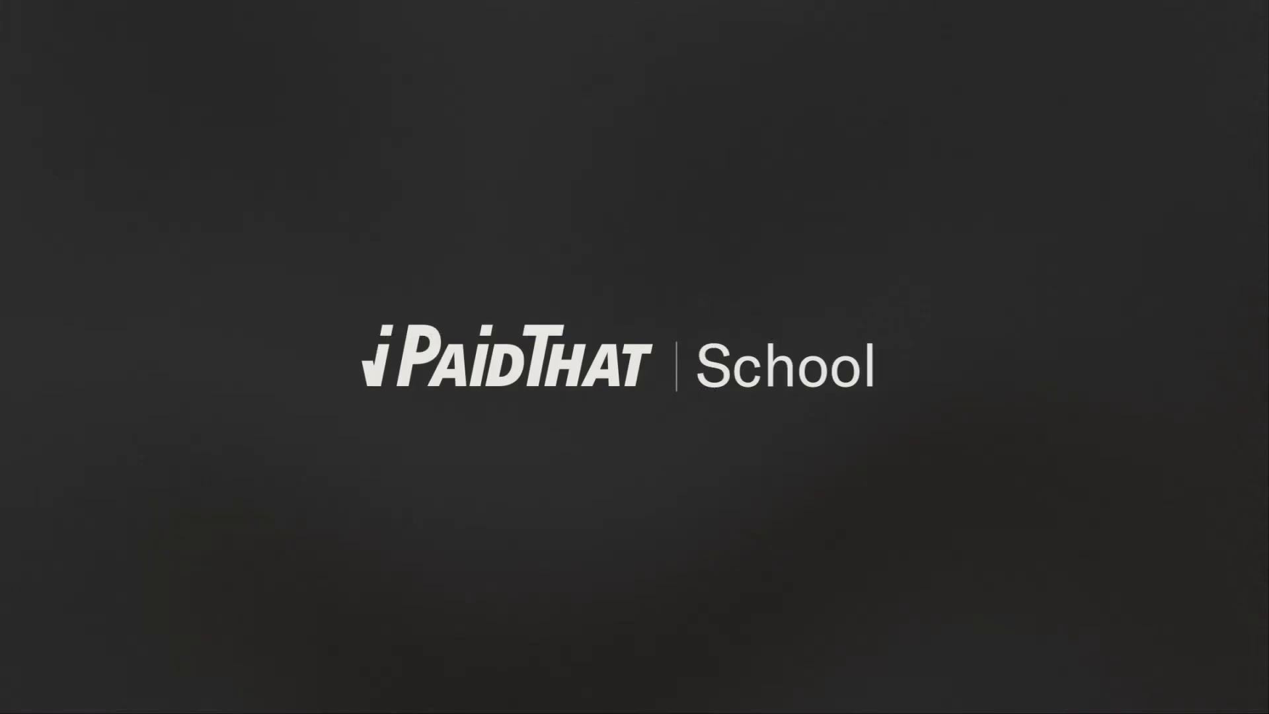